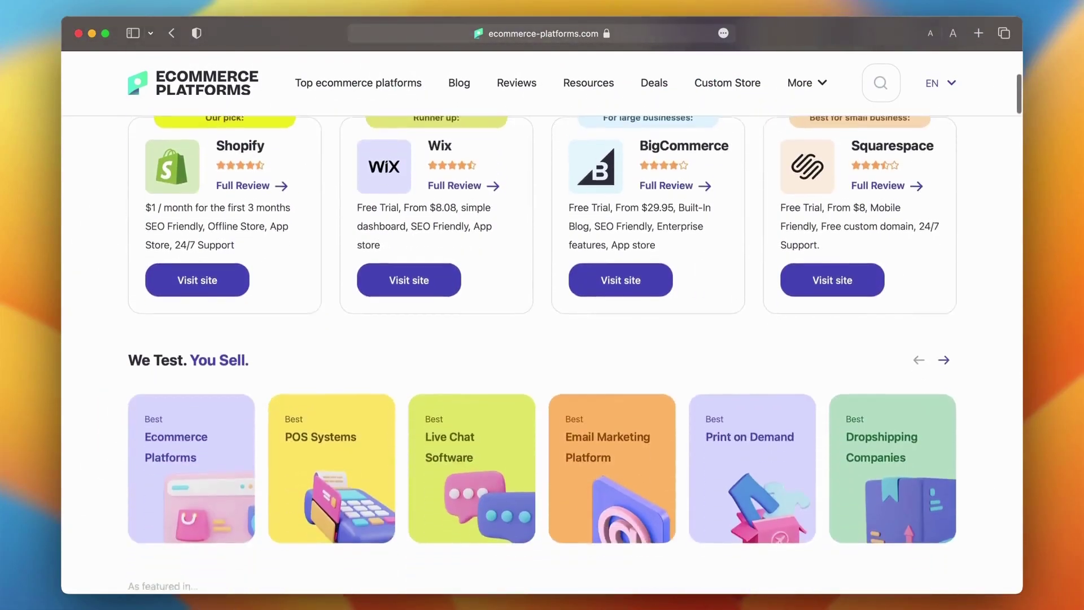
Scroll through the Printify homepage's features and pricing down to the footer.
scroll(542, 316, down, 5)
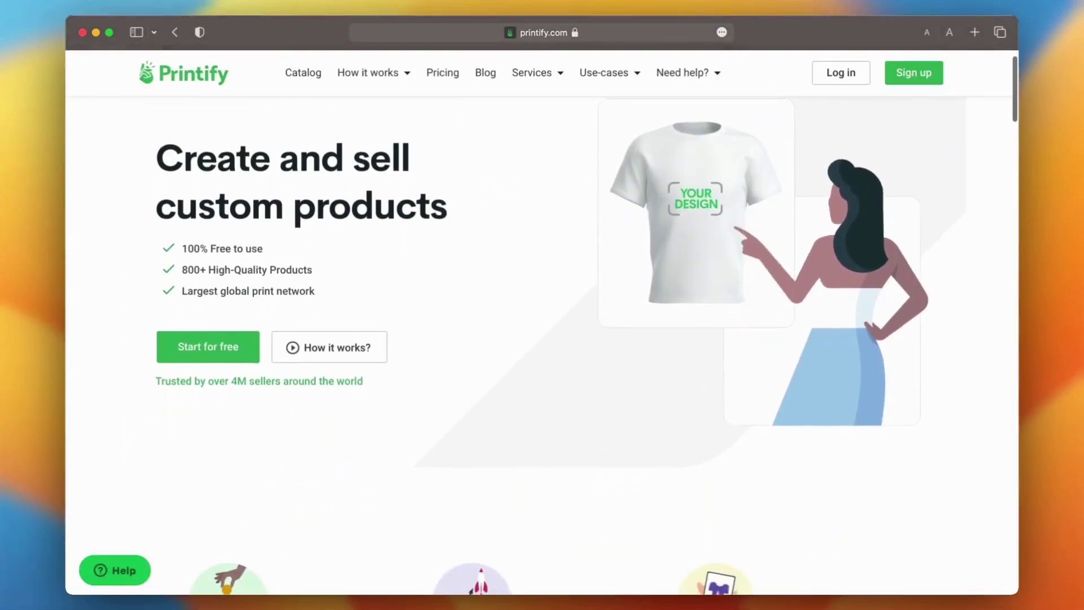
scroll(542, 317, down, 15)
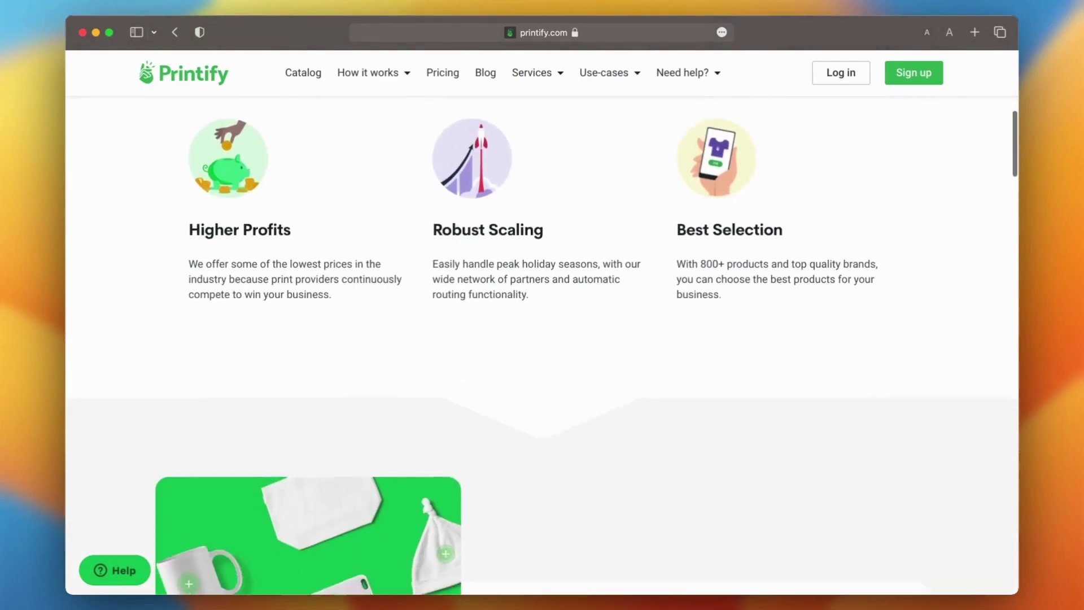
scroll(543, 316, down, 15)
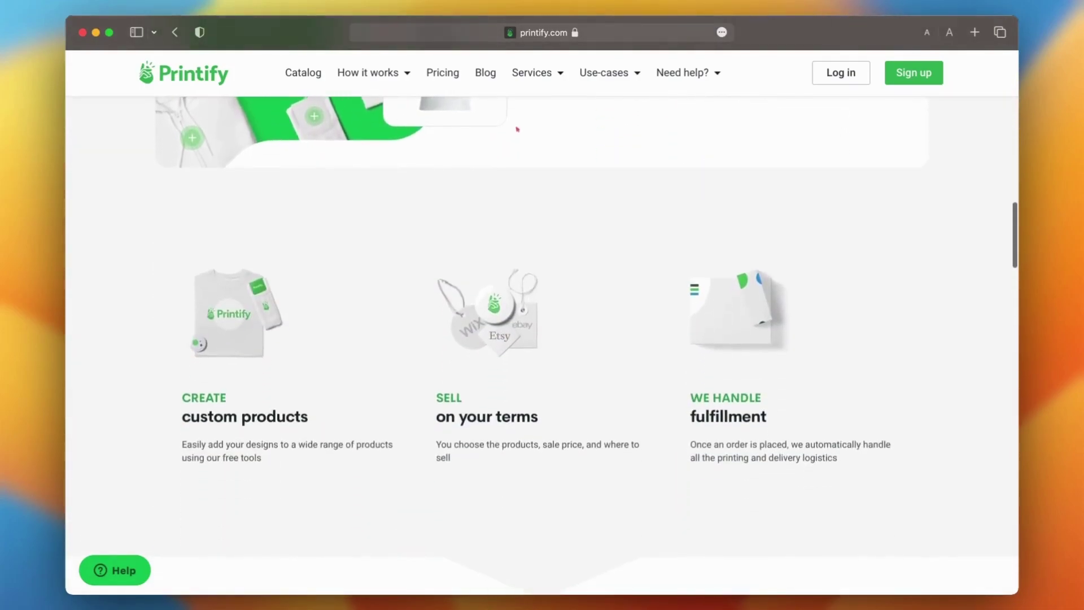
scroll(542, 317, down, 15)
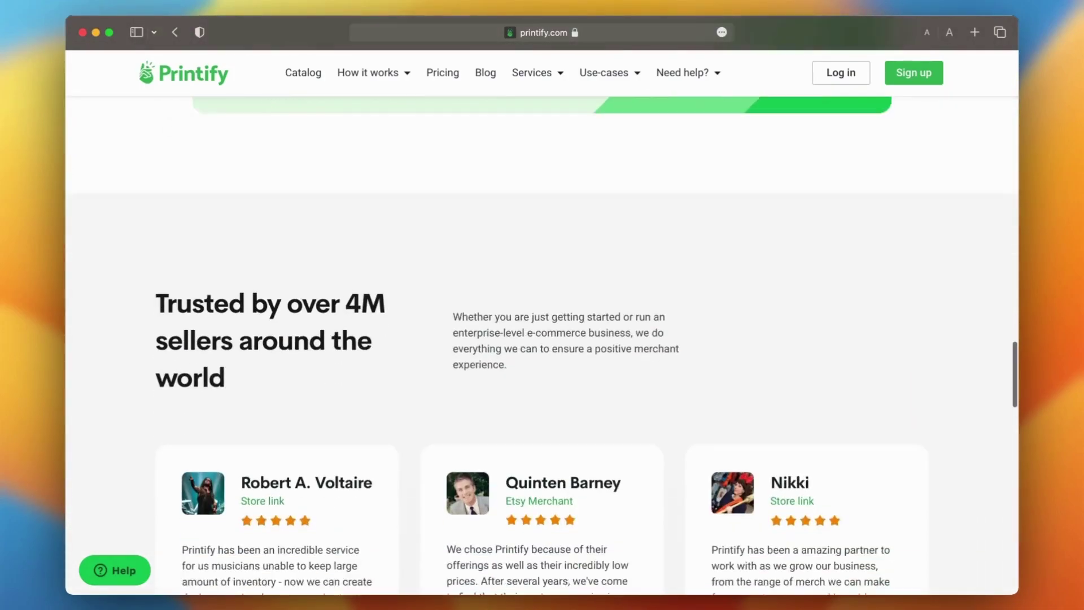
scroll(542, 316, down, 15)
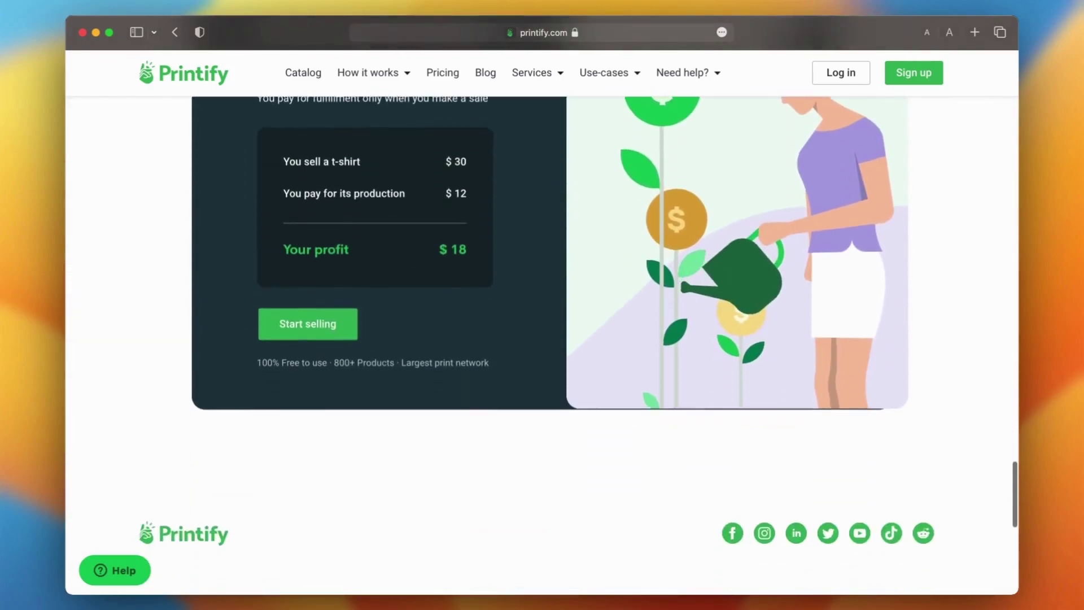
scroll(542, 316, down, 2)
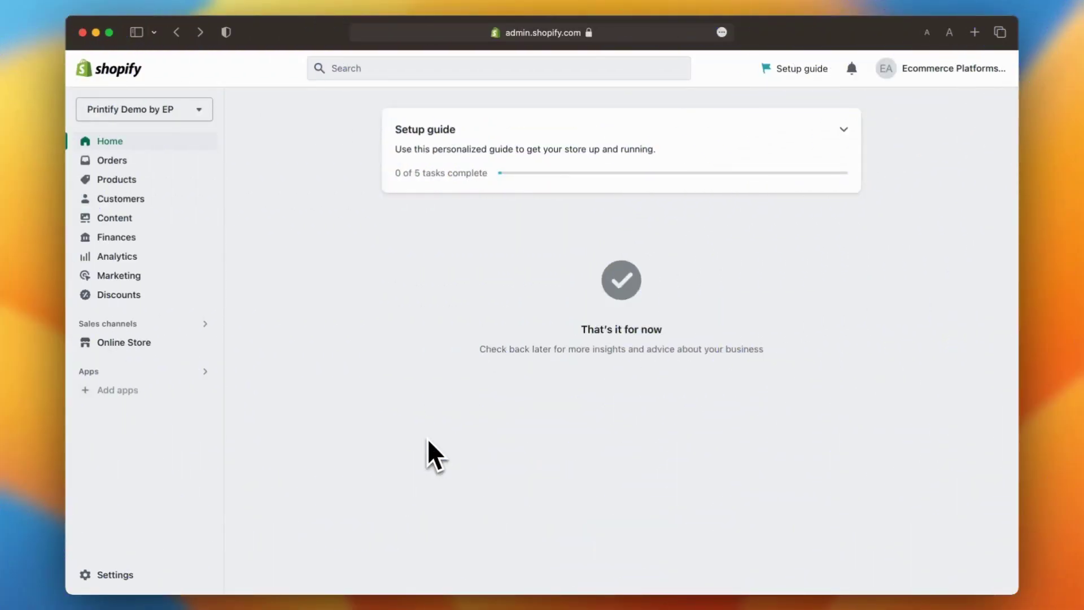
Go from the suggested apps list to the full Shopify App Store.
click(118, 390)
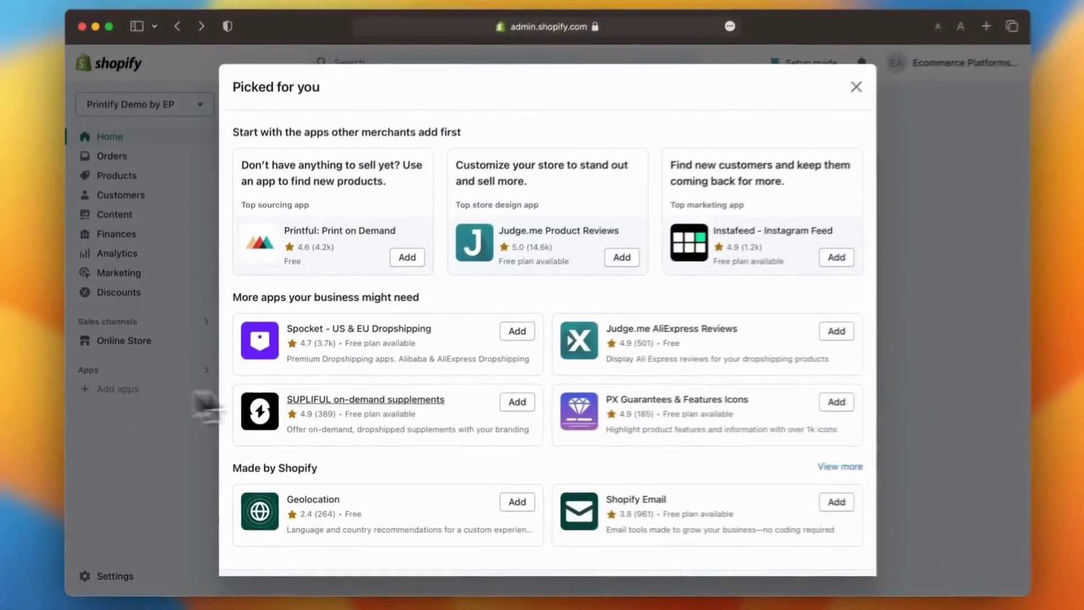
scroll(435, 455, down, 2)
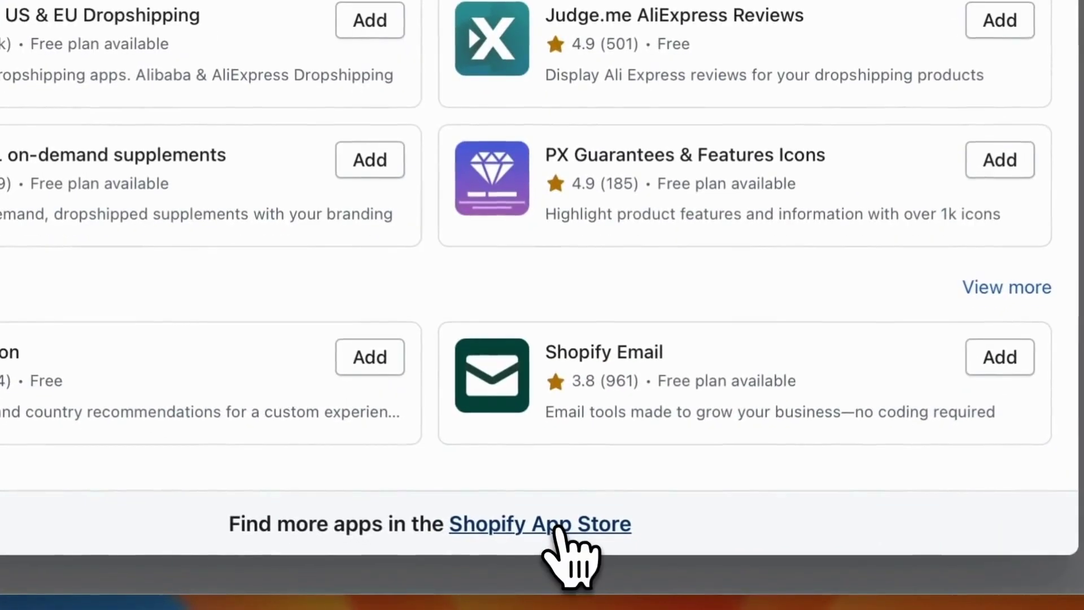
click(557, 525)
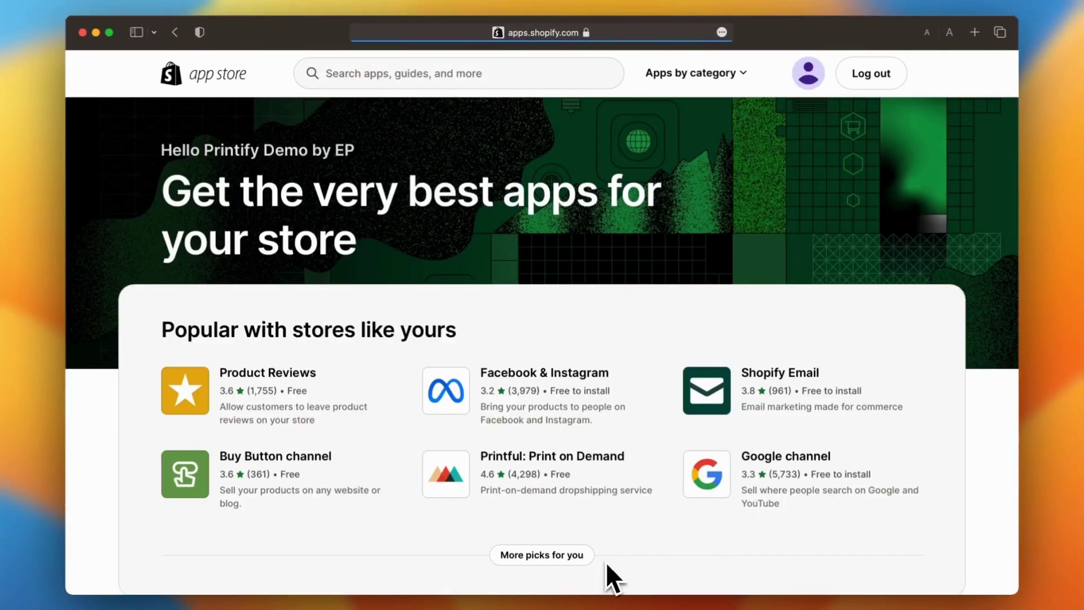
Search 'printify' and add Printify: Print on Demand to the store.
click(473, 74)
text(printify)
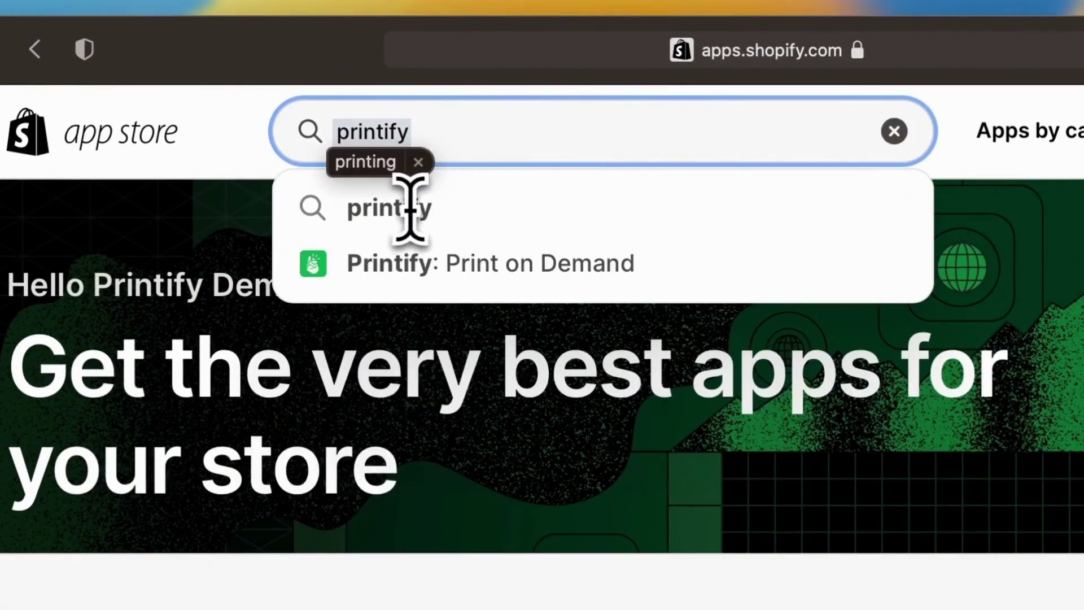
click(395, 265)
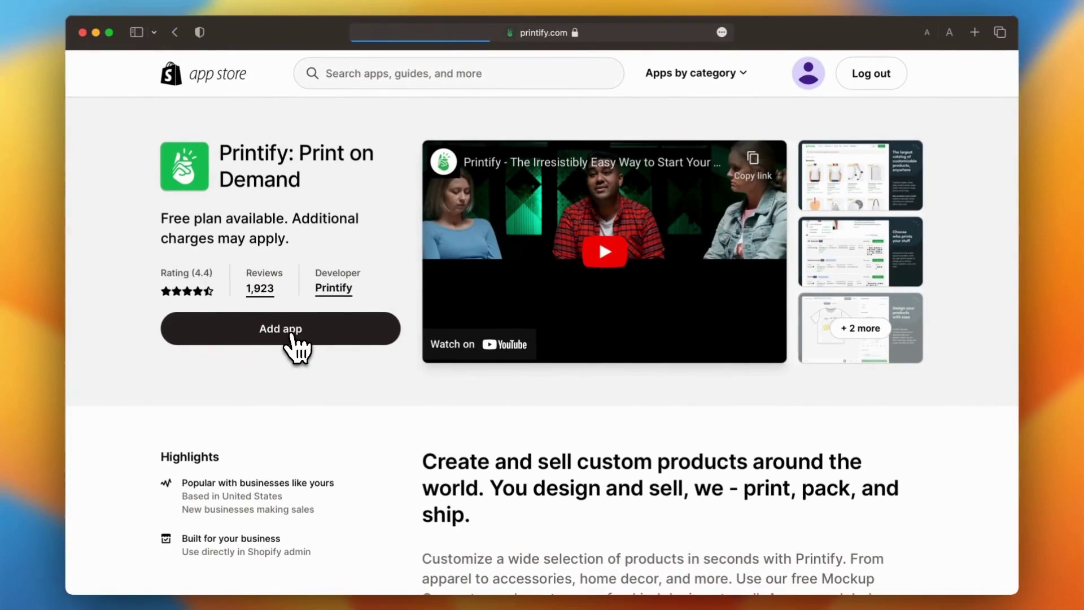
click(292, 335)
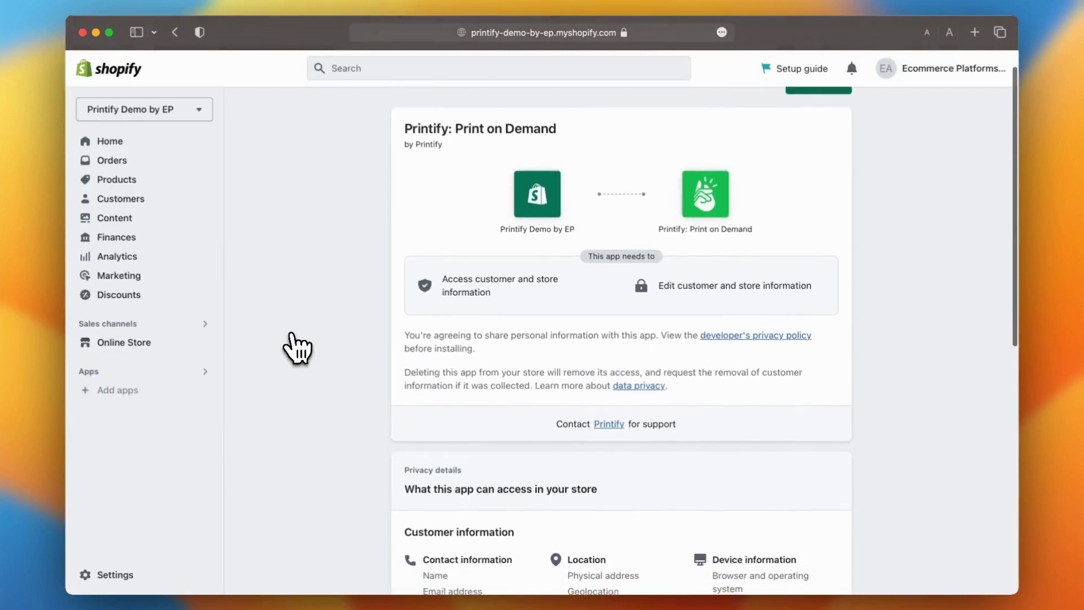
scroll(294, 348, down, 5)
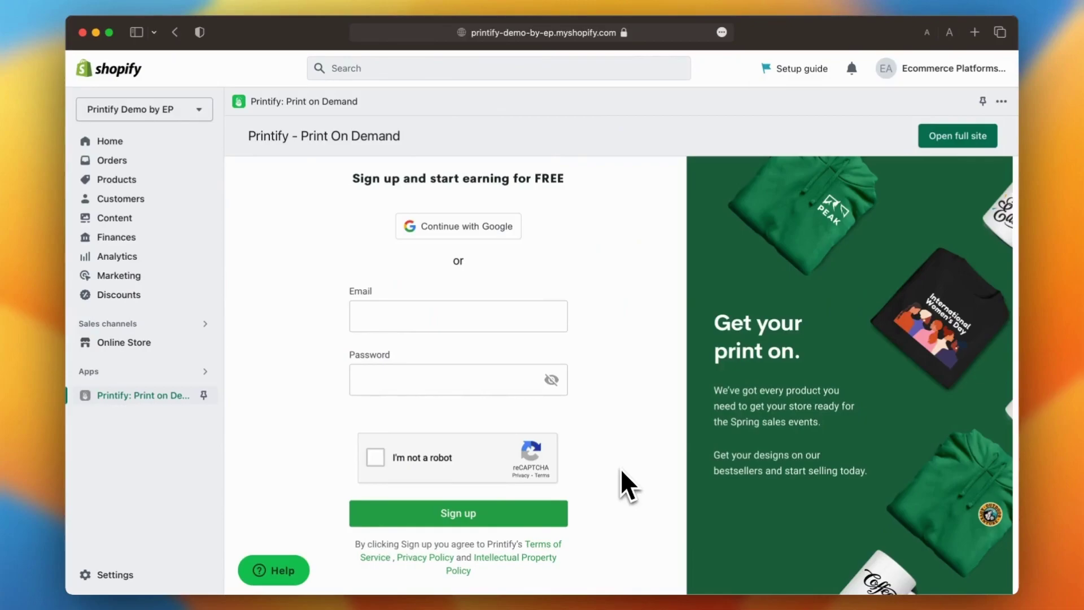
Sign up for Printify with an e-mail address, a password and the motorcycle reCAPTCHA check.
scroll(621, 471, down, 1)
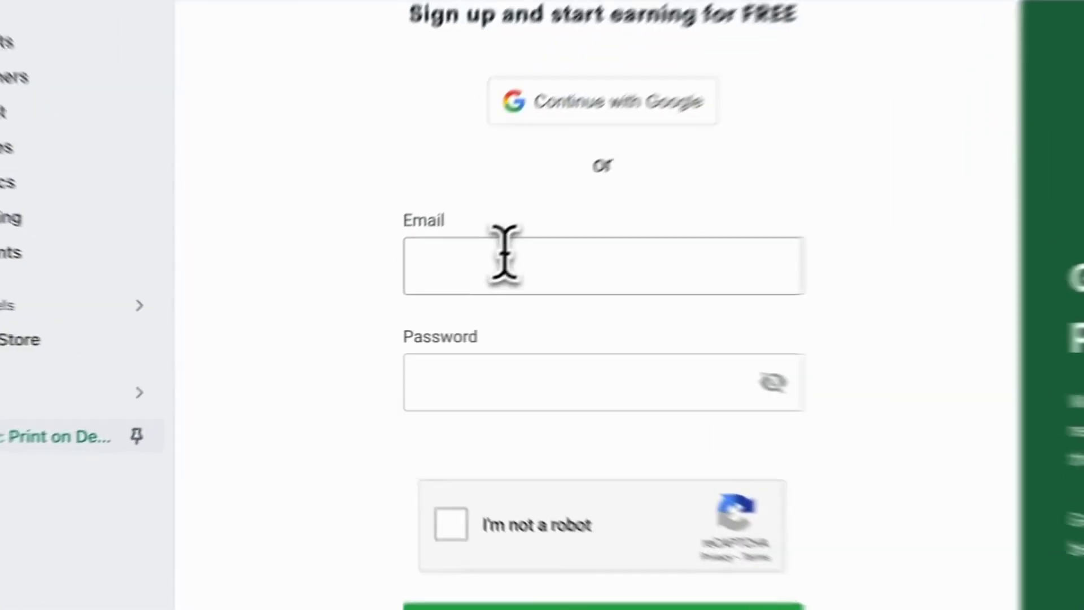
click(402, 297)
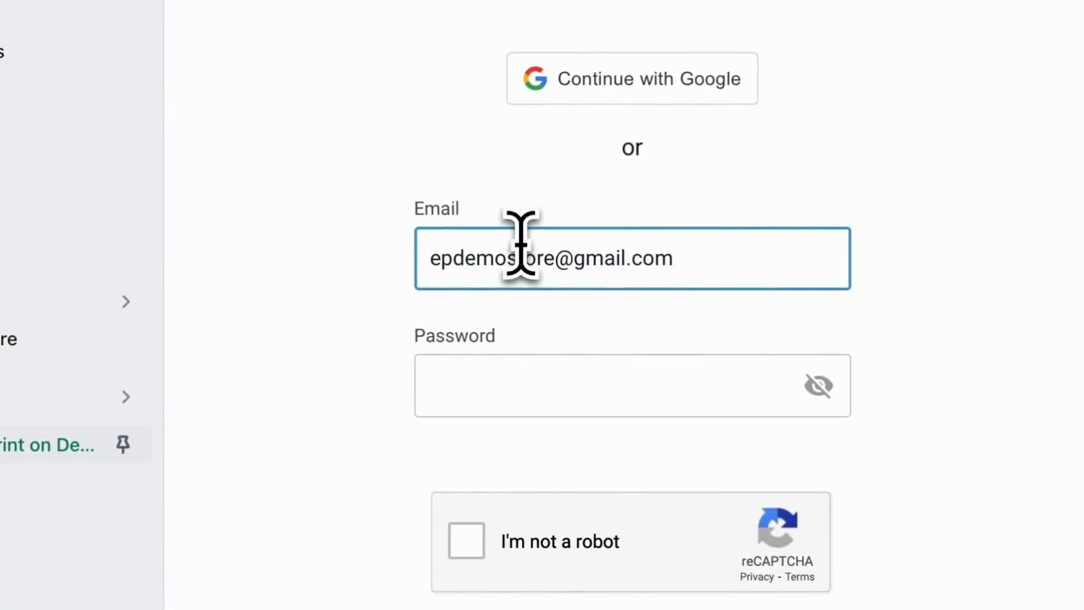
click(500, 372)
text(•)
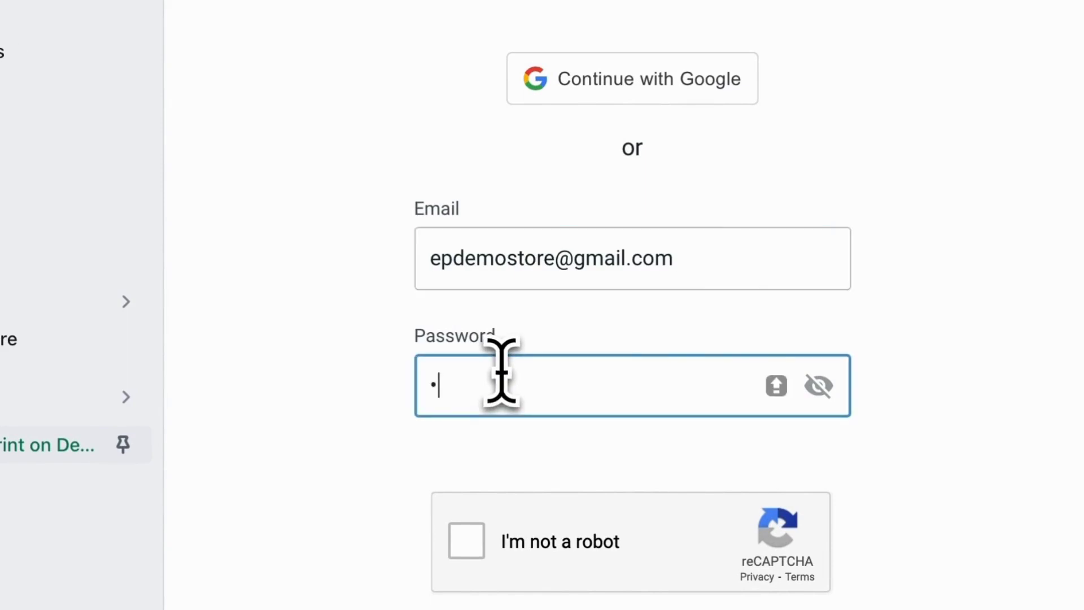
text(••••••)
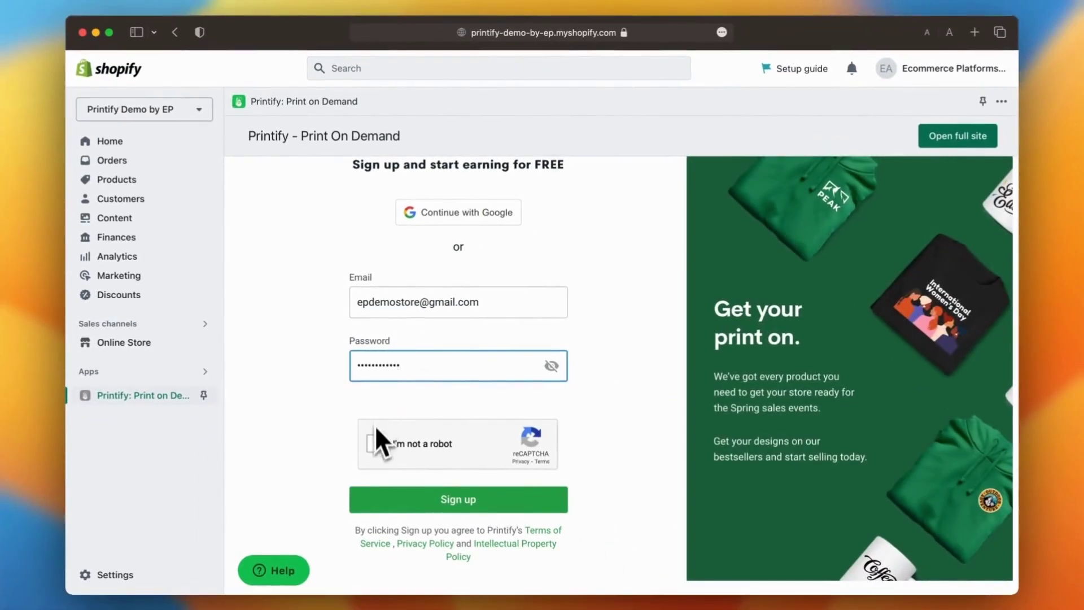
click(377, 442)
click(516, 383)
click(575, 391)
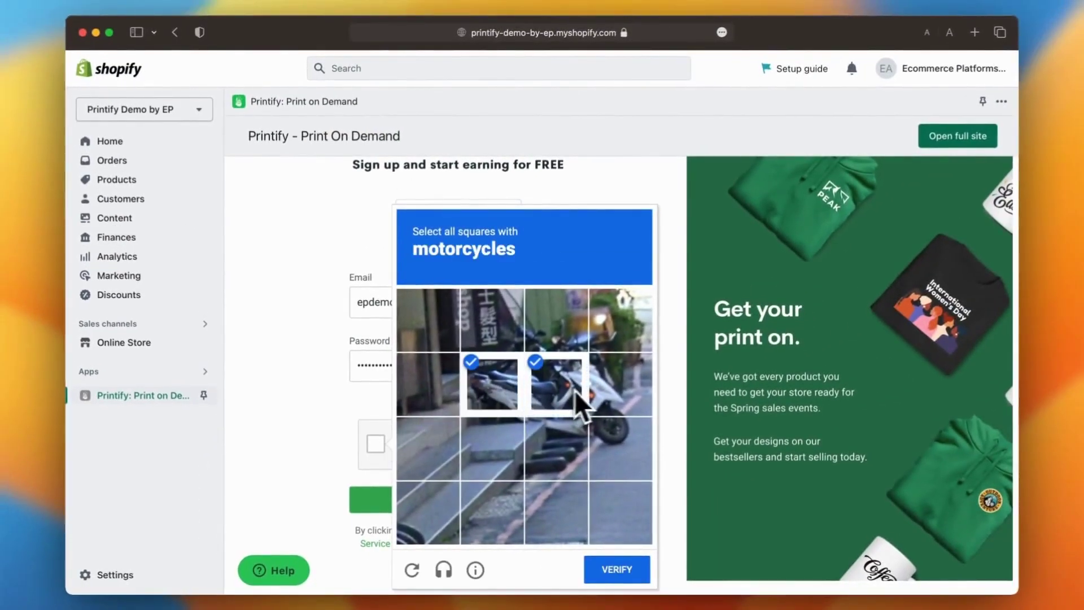
click(640, 574)
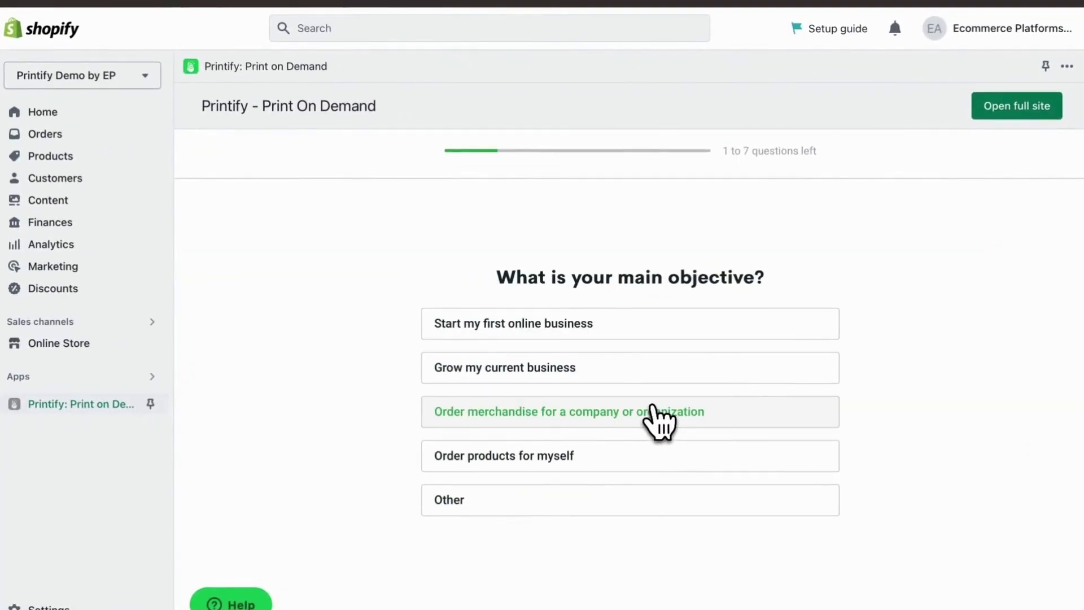
Answer onboarding: first online business, help with store set up, found via Google search.
click(565, 325)
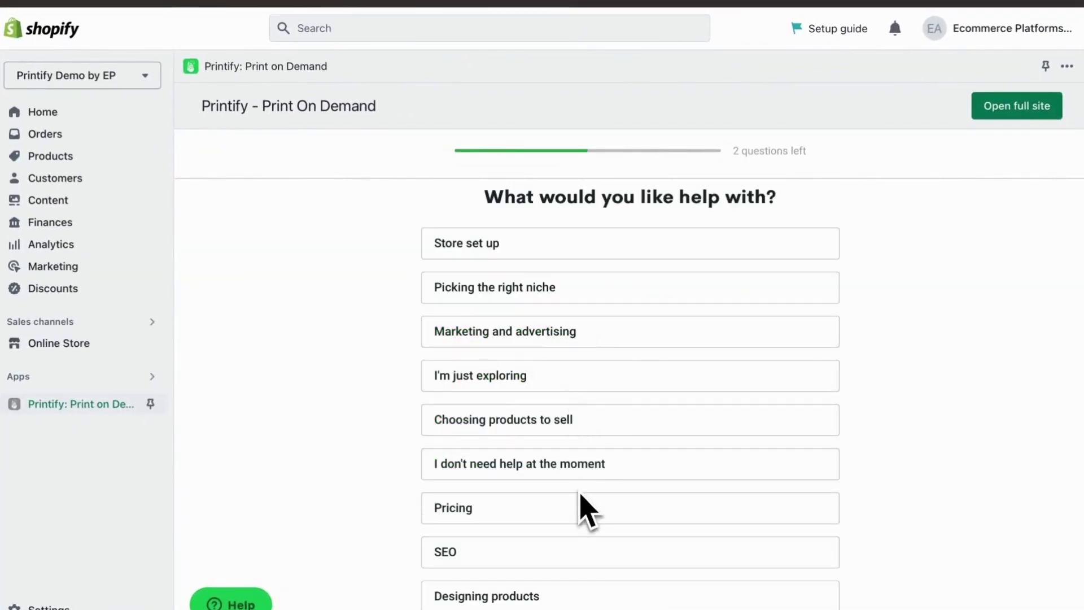
click(505, 242)
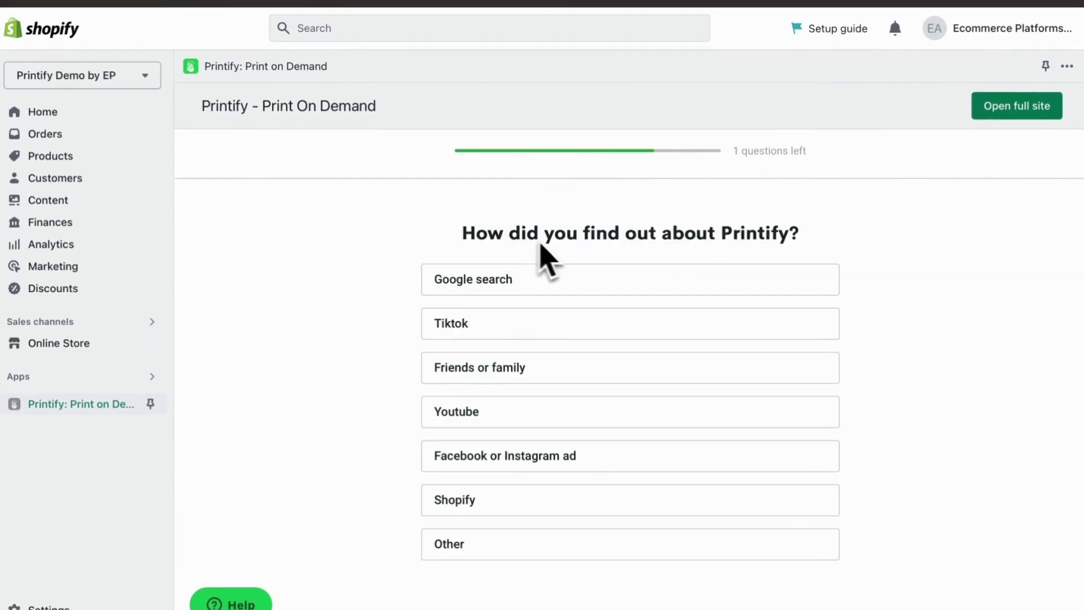
click(585, 288)
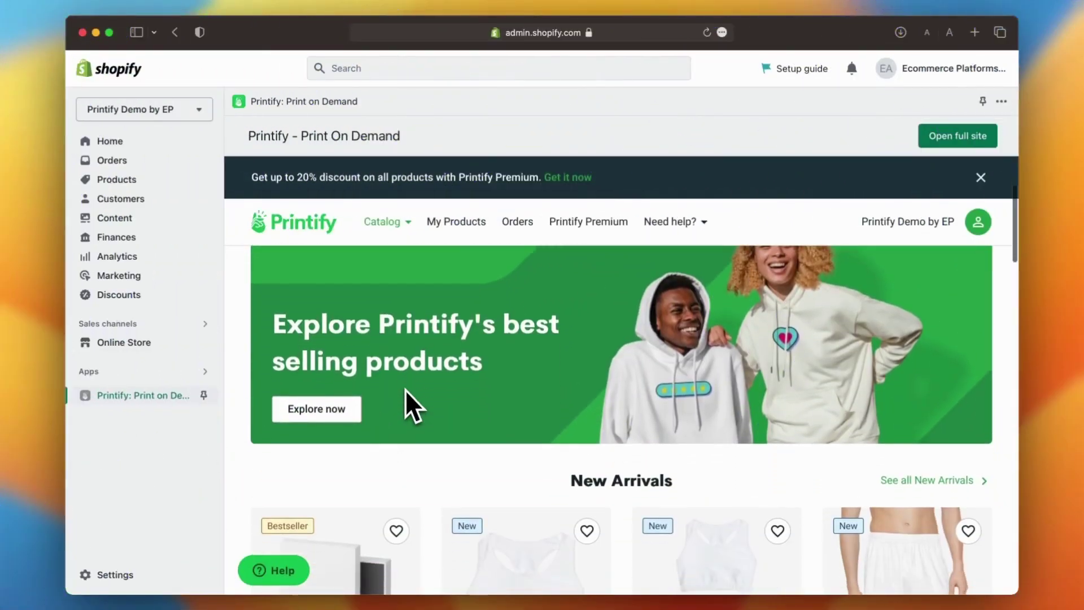
scroll(431, 382, down, 15)
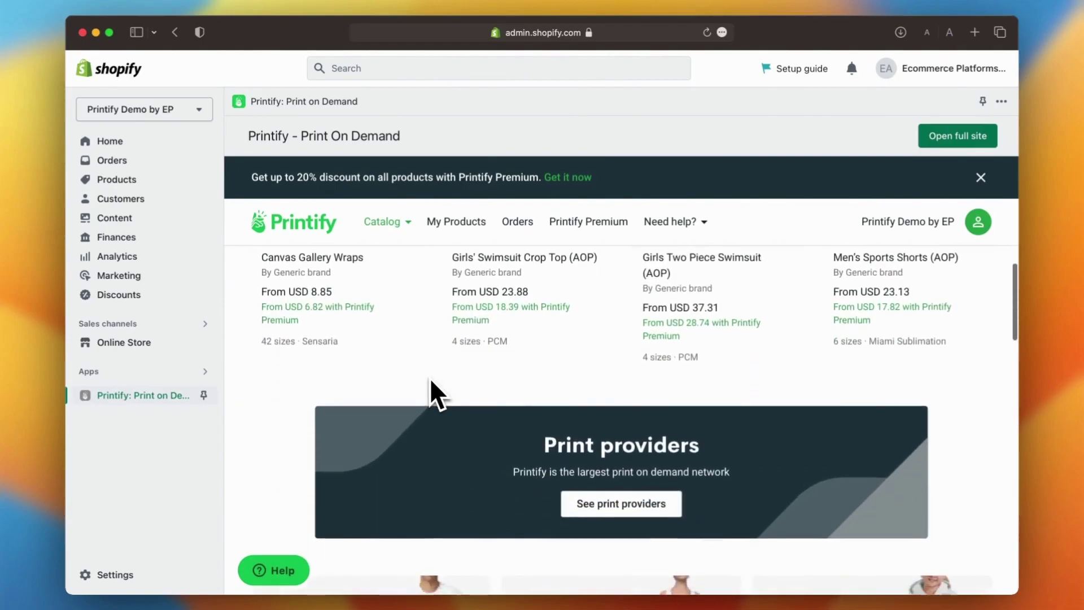
Review the Unisex Cut & Sew Tee (AOP) page down to the MWW On Demand provider offer.
scroll(430, 381, down, 7)
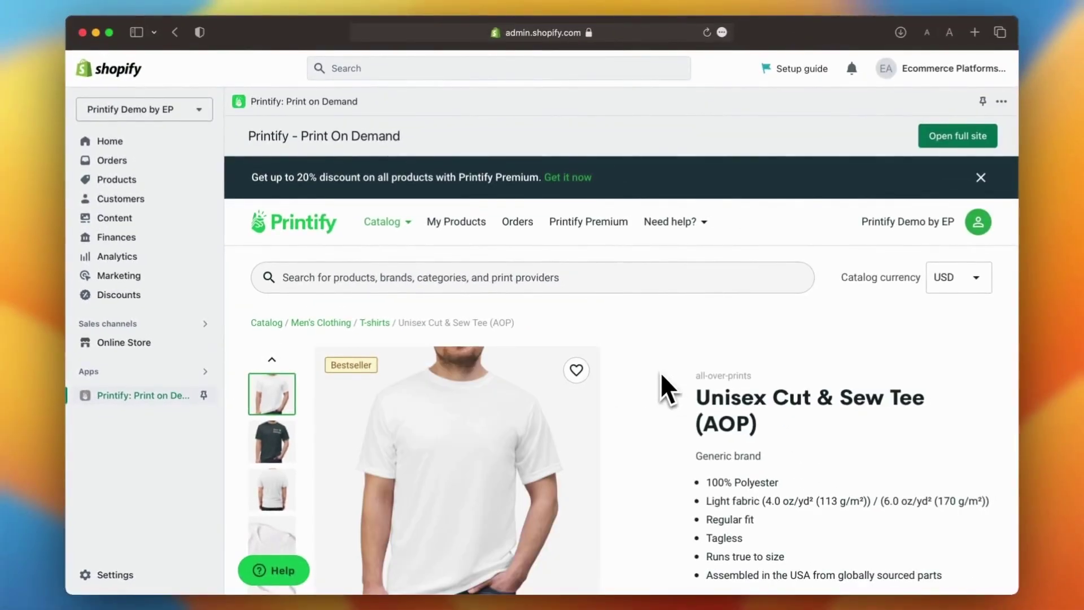
scroll(662, 375, down, 5)
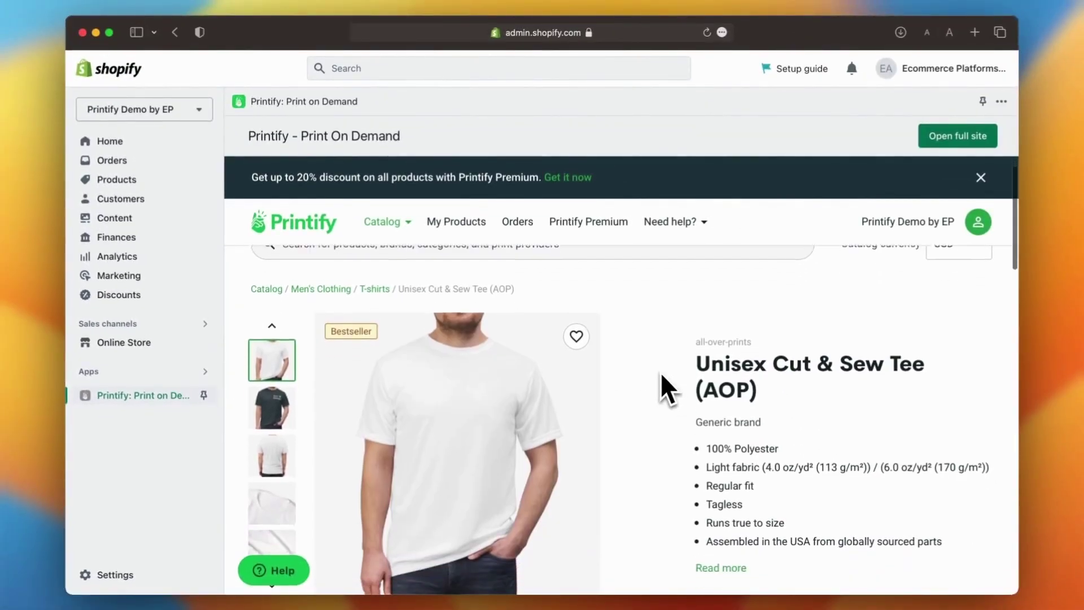
scroll(662, 375, down, 10)
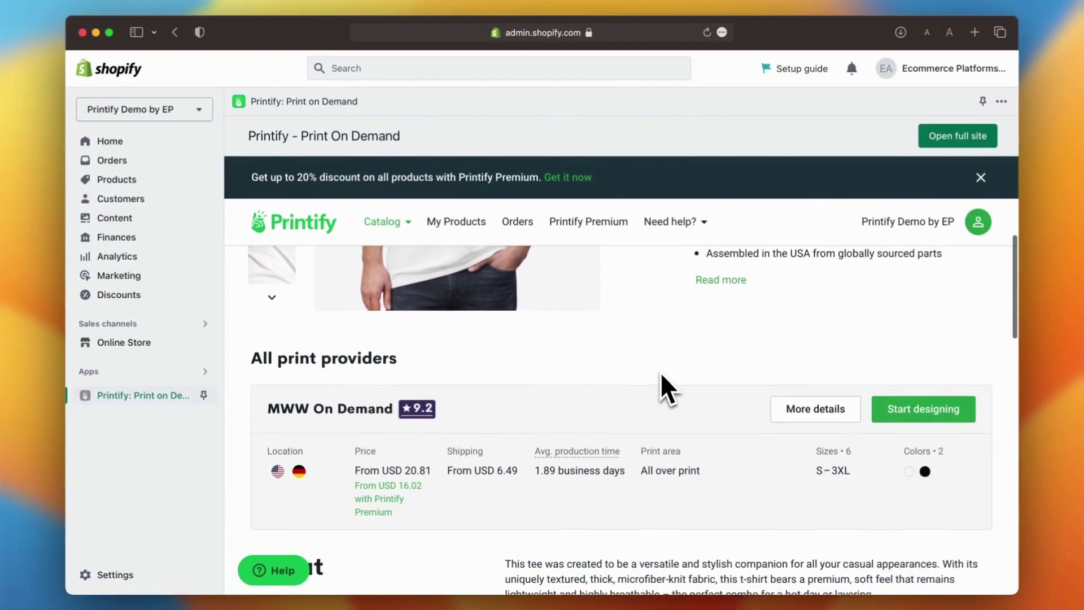
scroll(670, 497, down, 5)
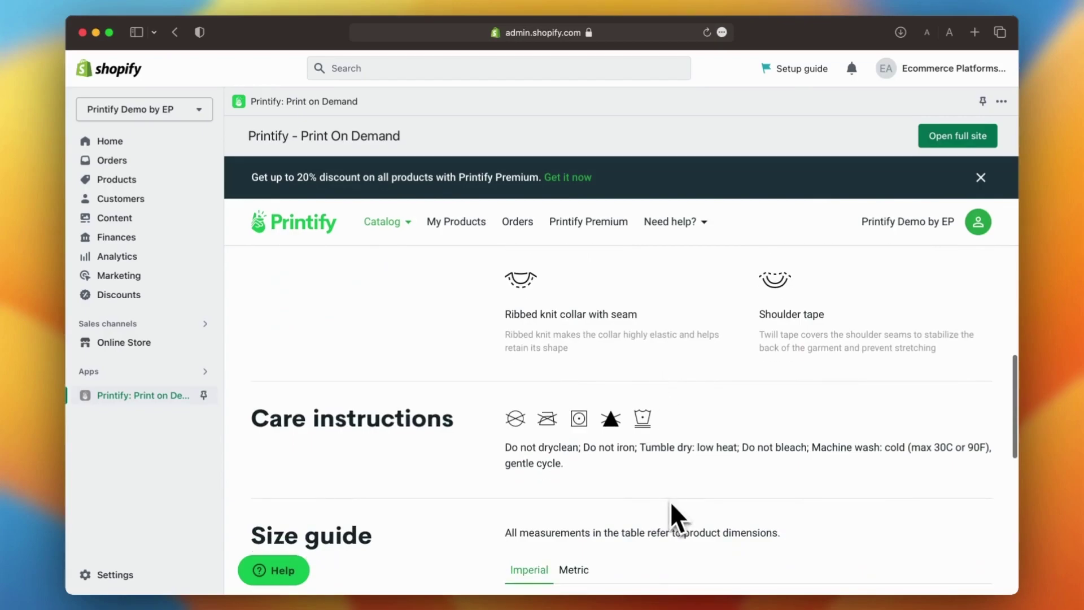
scroll(669, 492, up, 10)
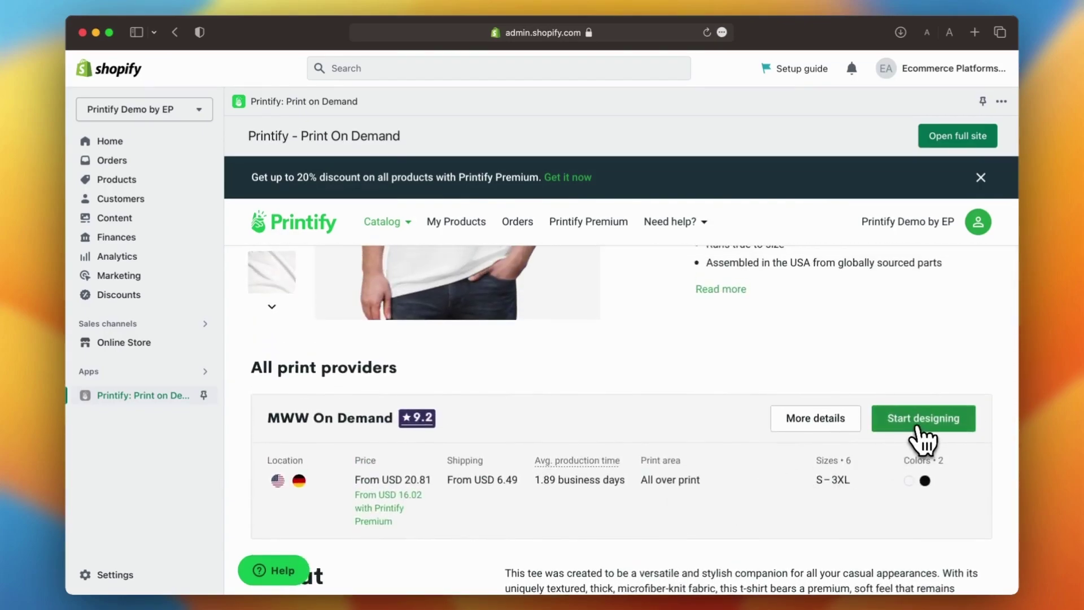
Start designing the tee with MWW On Demand as print provider.
click(920, 423)
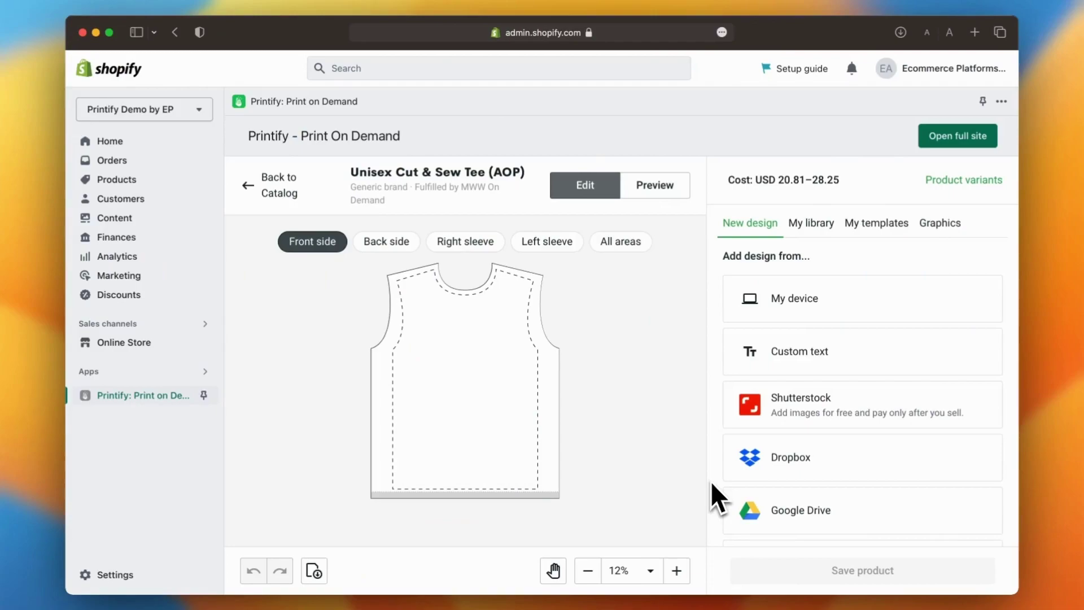
scroll(711, 482, down, 1)
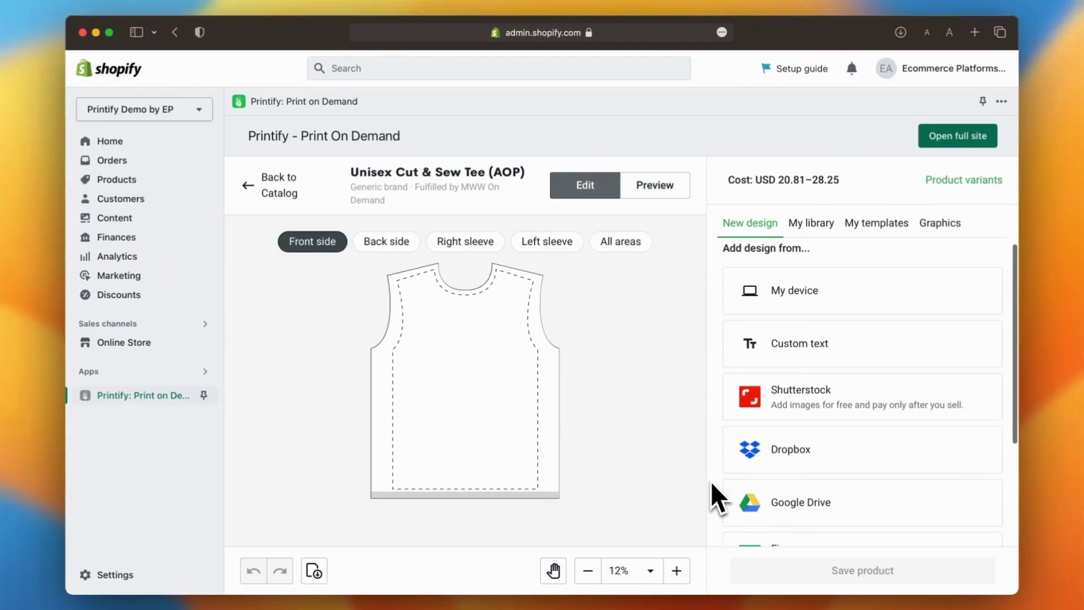
scroll(788, 457, down, 3)
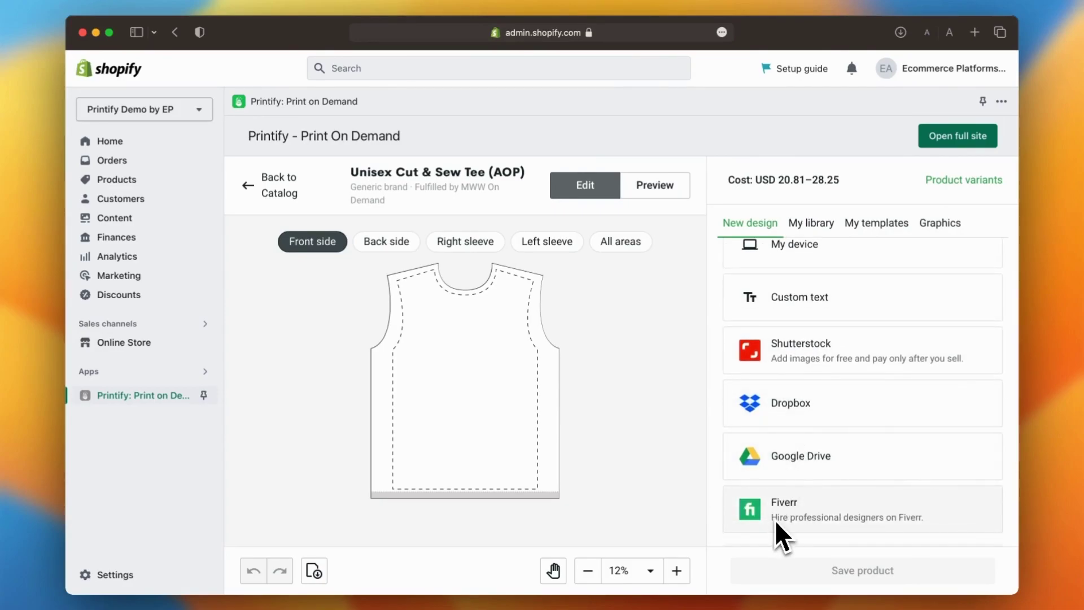
Browse the Graphics collection down to the Starter designs.
click(939, 225)
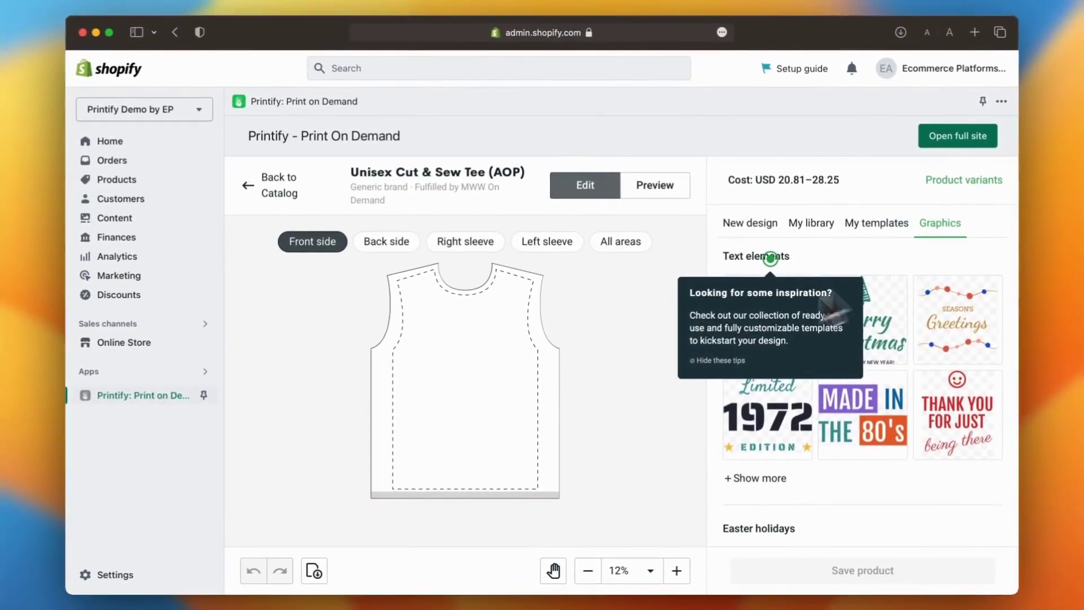
scroll(918, 271, down, 5)
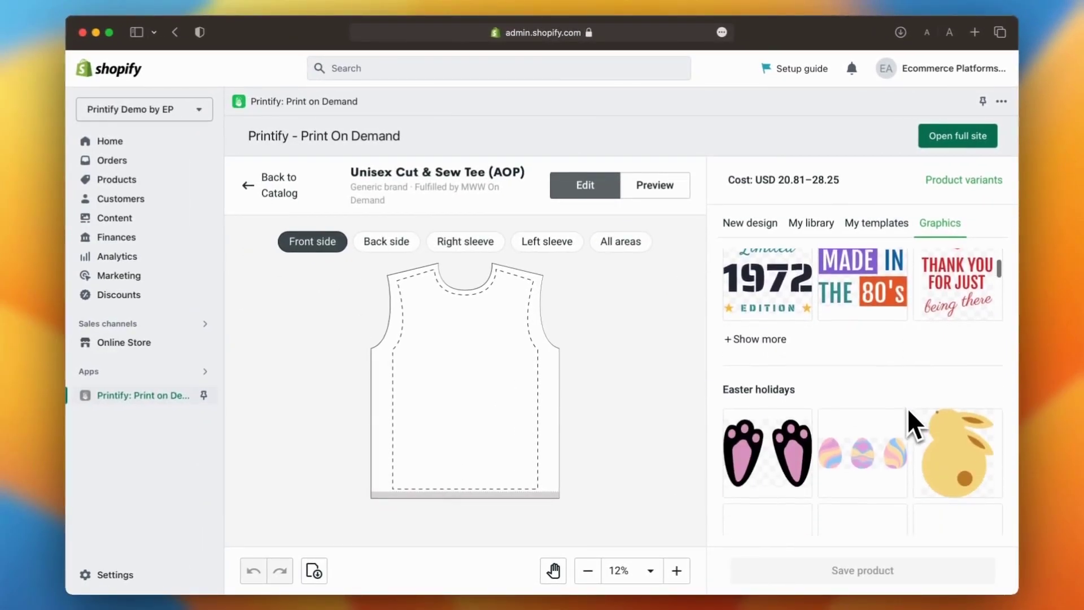
scroll(908, 410, down, 10)
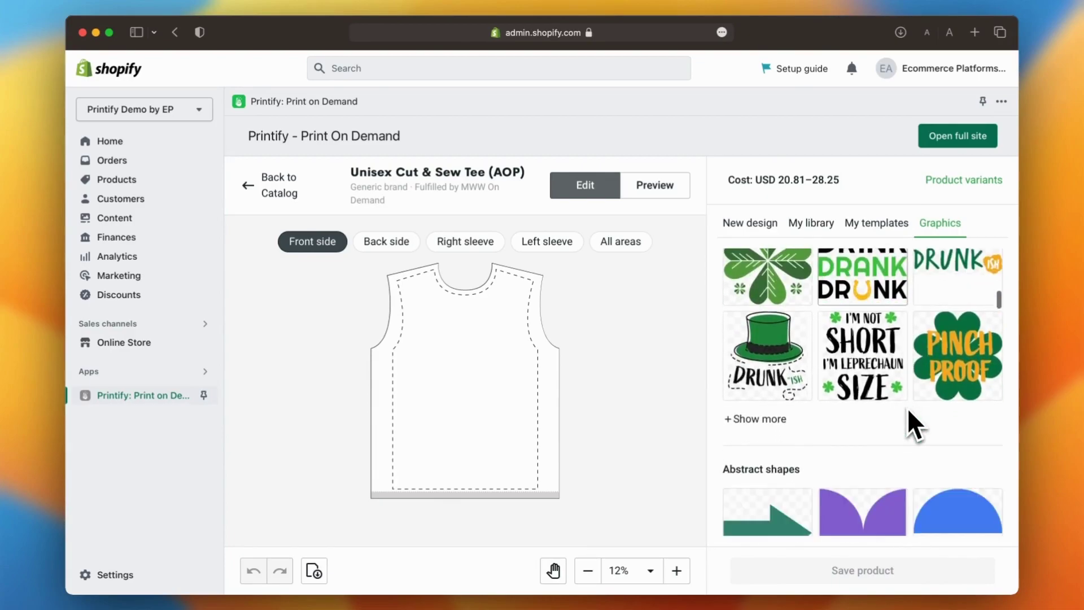
scroll(907, 408, down, 6)
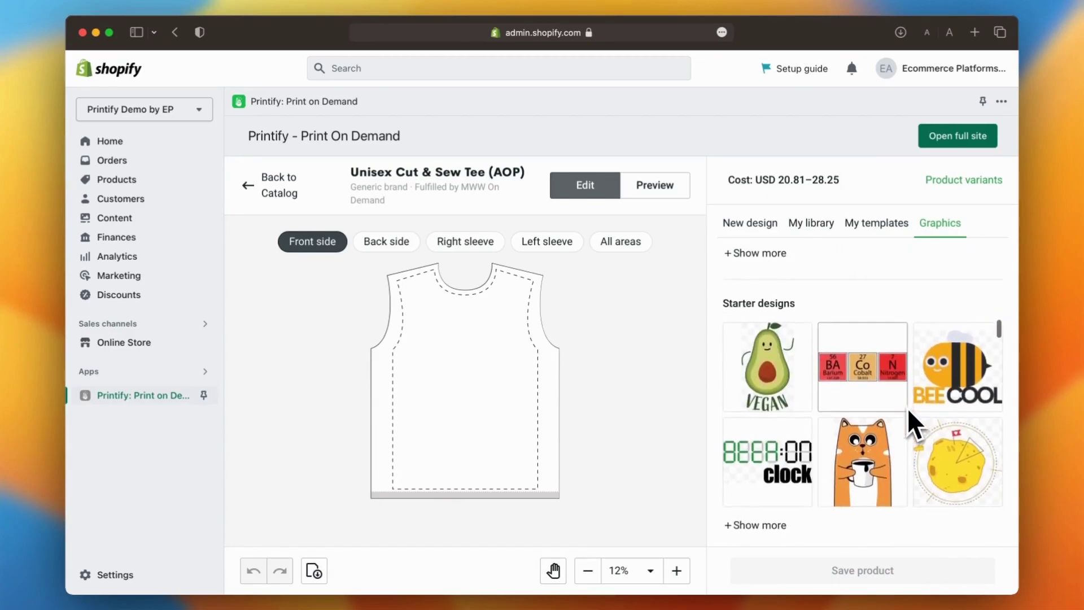
Add the Bee Cool starter design, resized to 15.57 in wide and centred on the front.
click(907, 415)
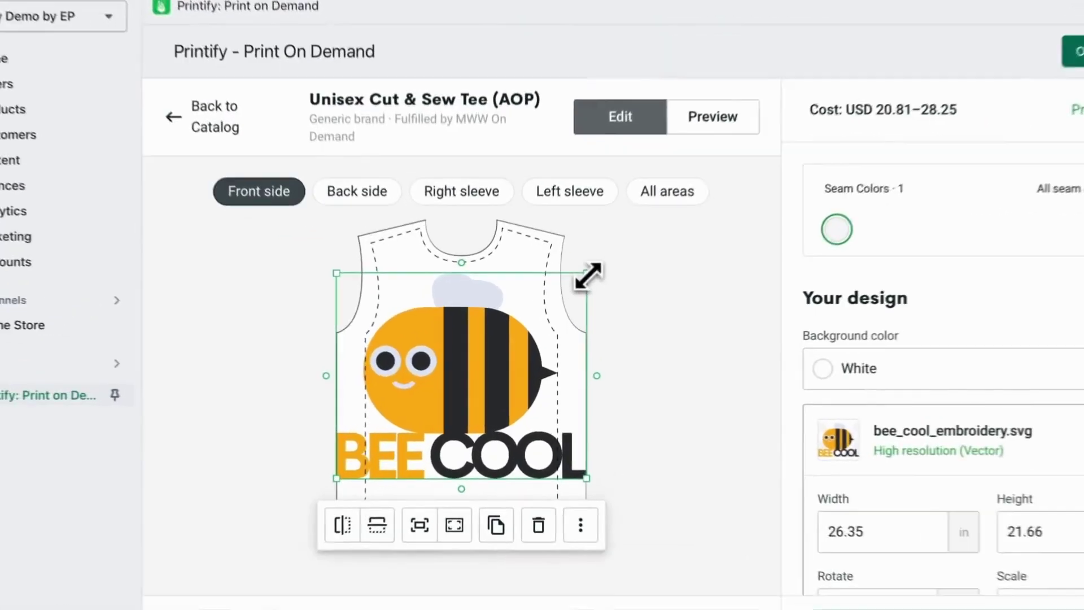
drag(560, 303, 479, 362)
drag(429, 389, 467, 383)
Set the tee's background colour to Green.
click(874, 380)
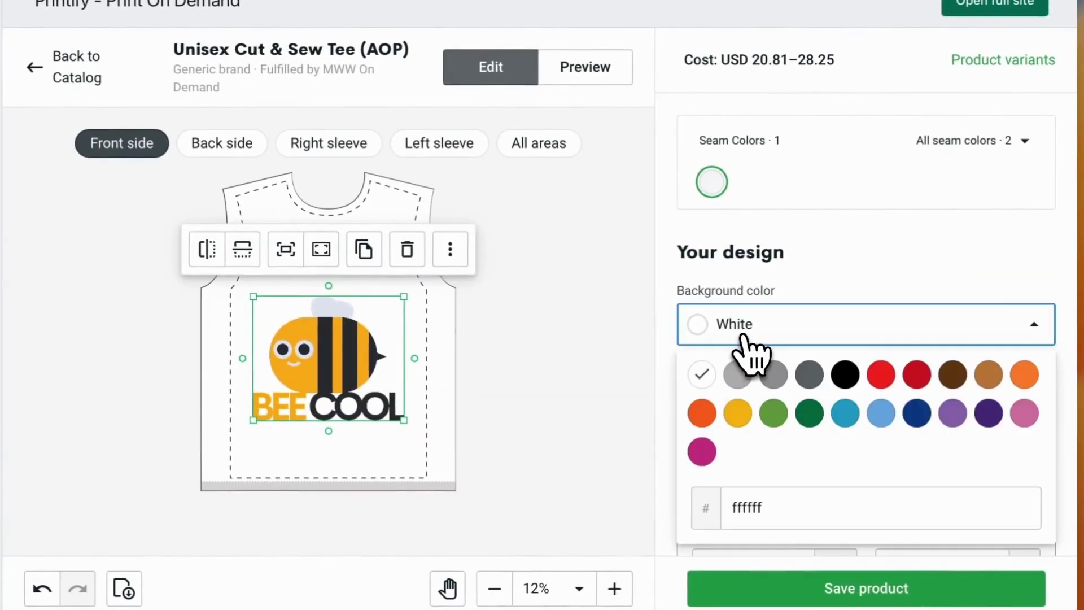
click(702, 414)
click(780, 333)
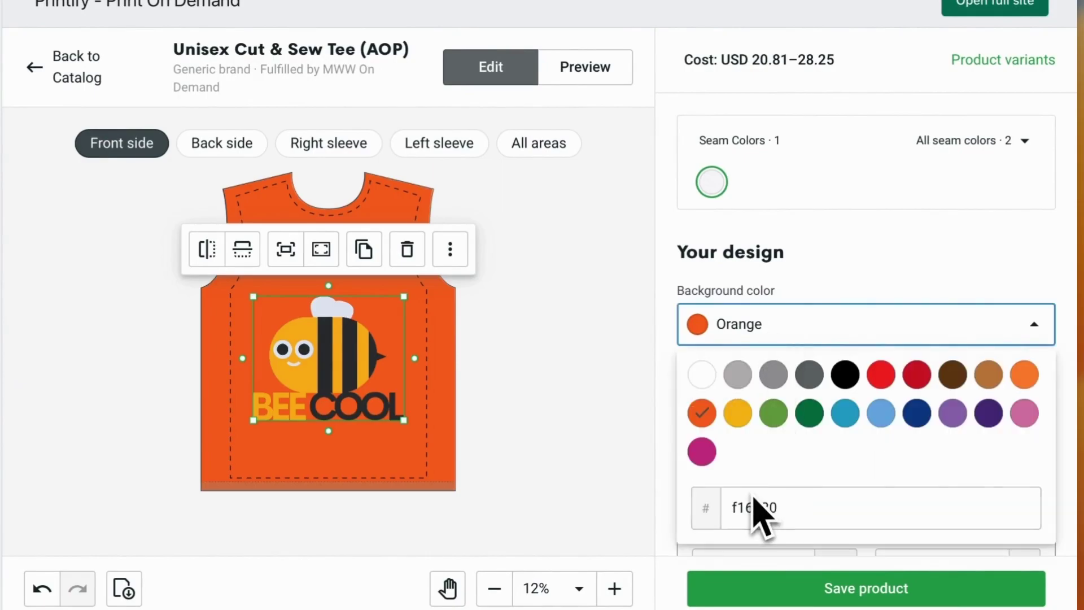
click(769, 418)
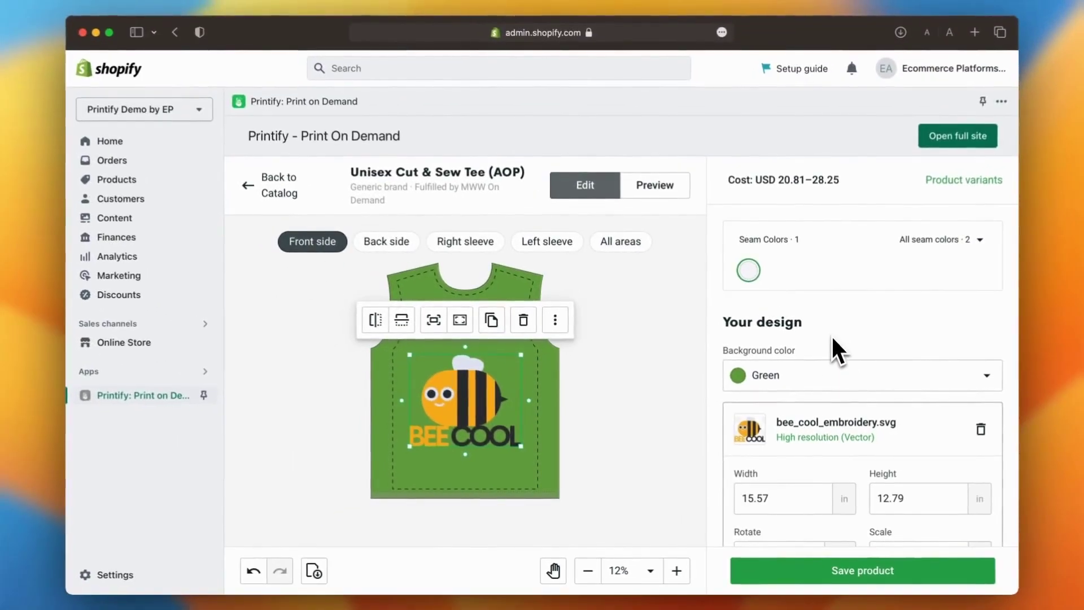
scroll(822, 285, down, 5)
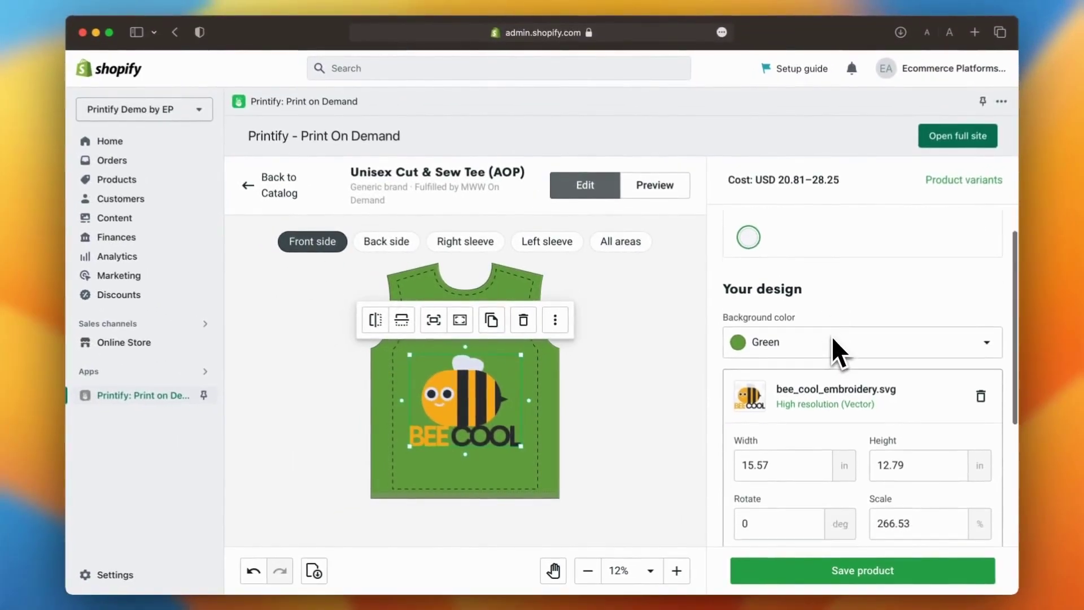
Check the On Person Front preview of the green Bee Cool tee and save the product.
click(658, 189)
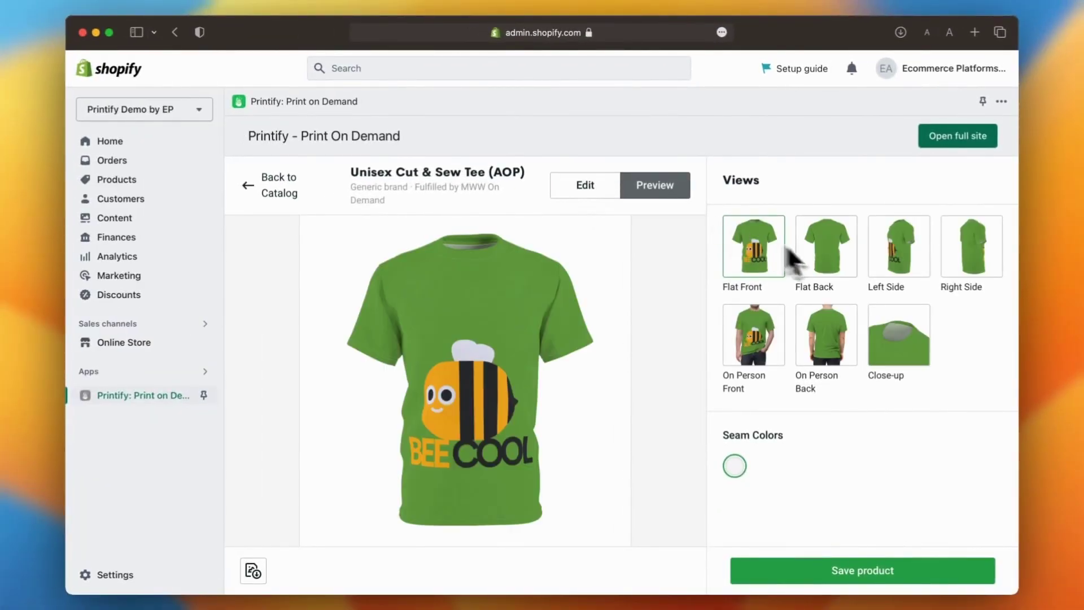
click(772, 348)
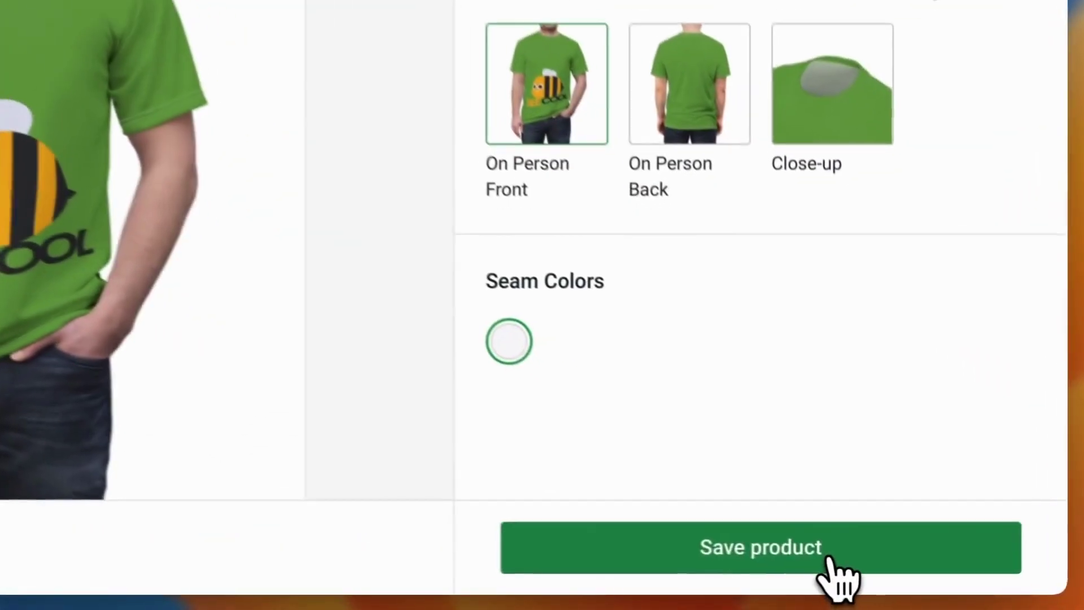
click(896, 571)
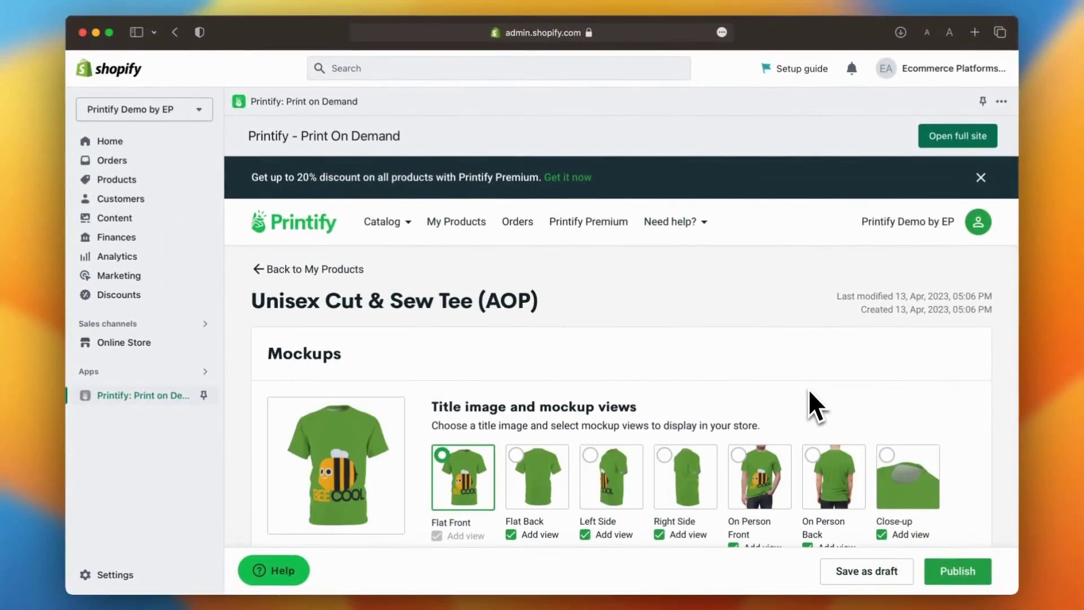
scroll(809, 389, down, 3)
click(738, 367)
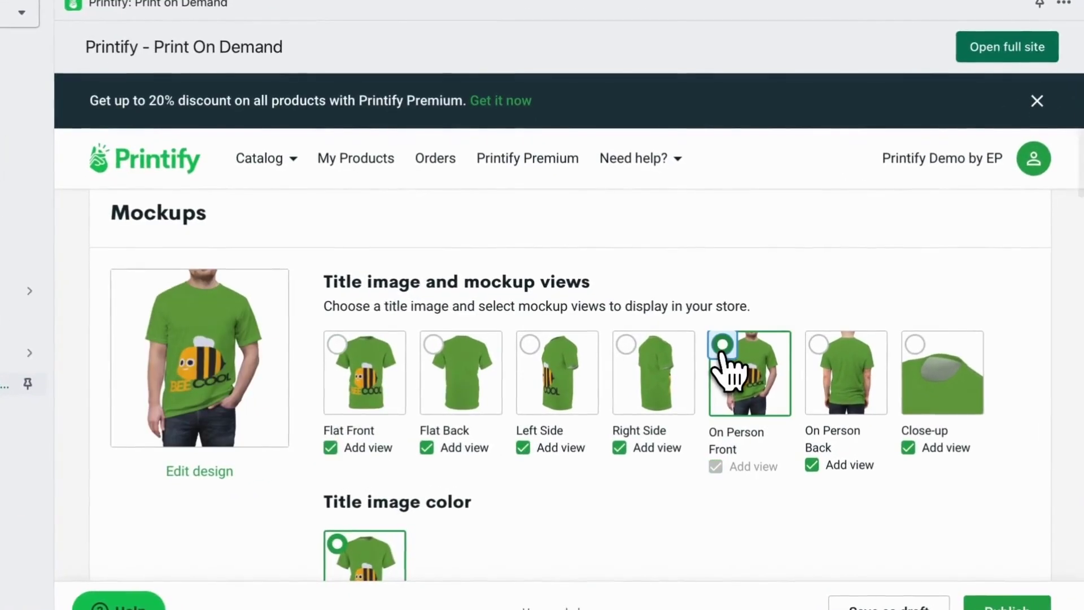
scroll(728, 460, down, 5)
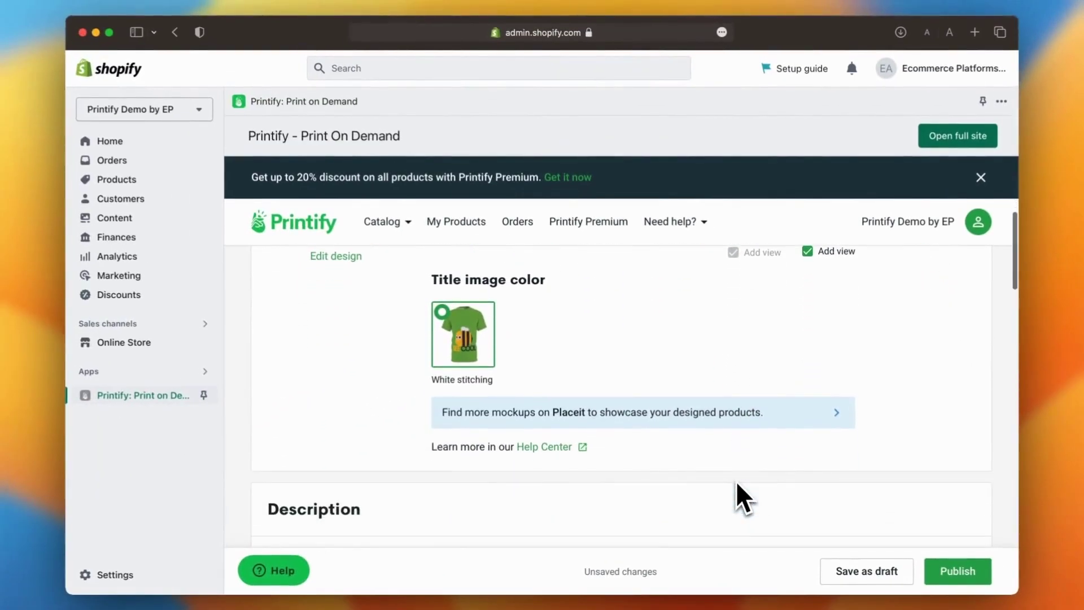
scroll(737, 481, down, 4)
drag(408, 345, 221, 348)
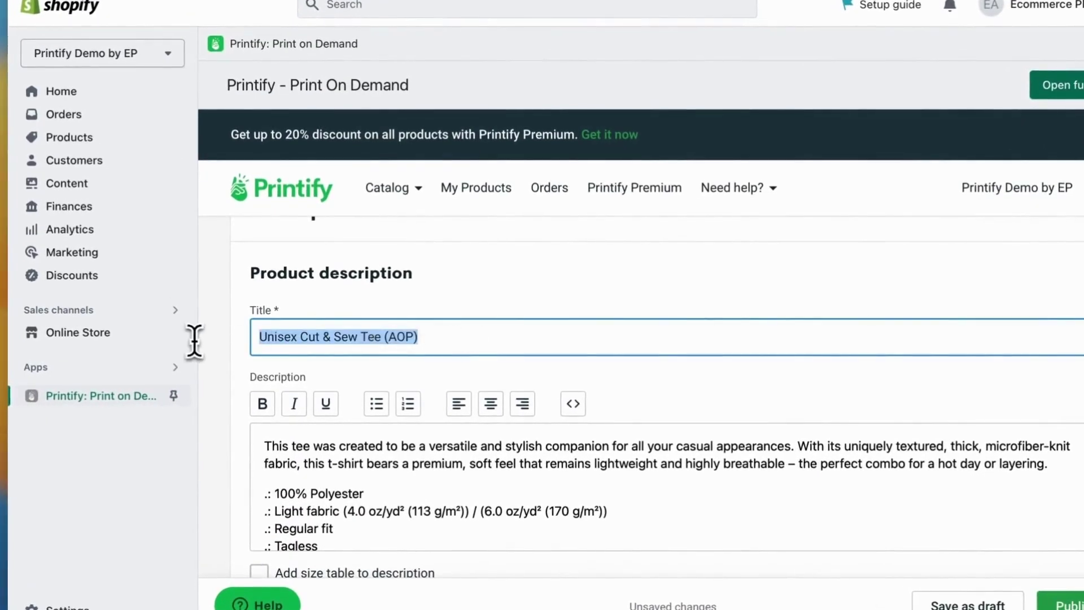
text(BeeCool T-shirt)
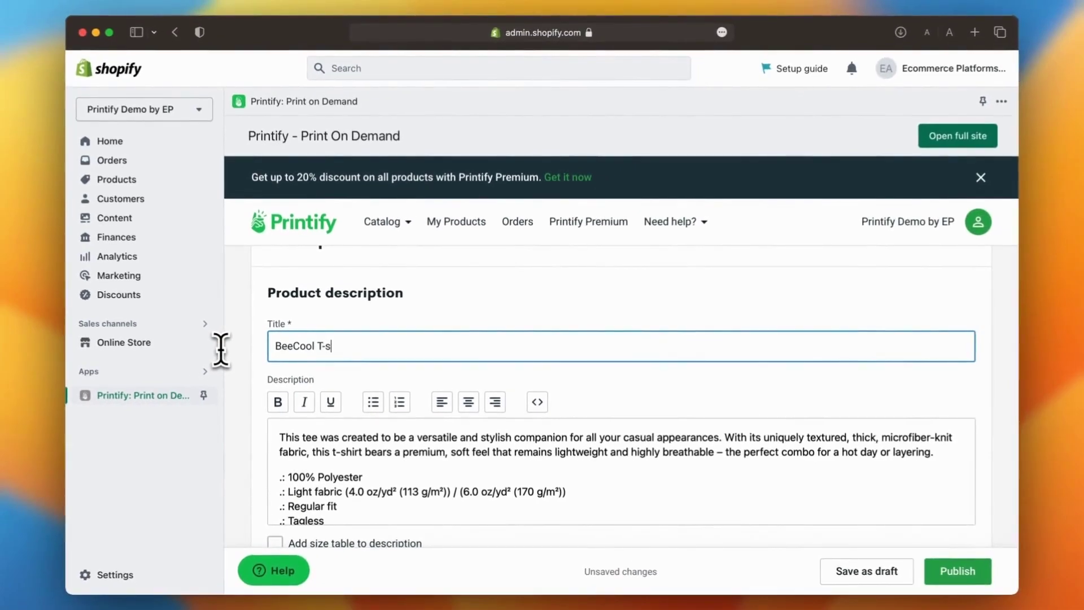
scroll(307, 381, down, 2)
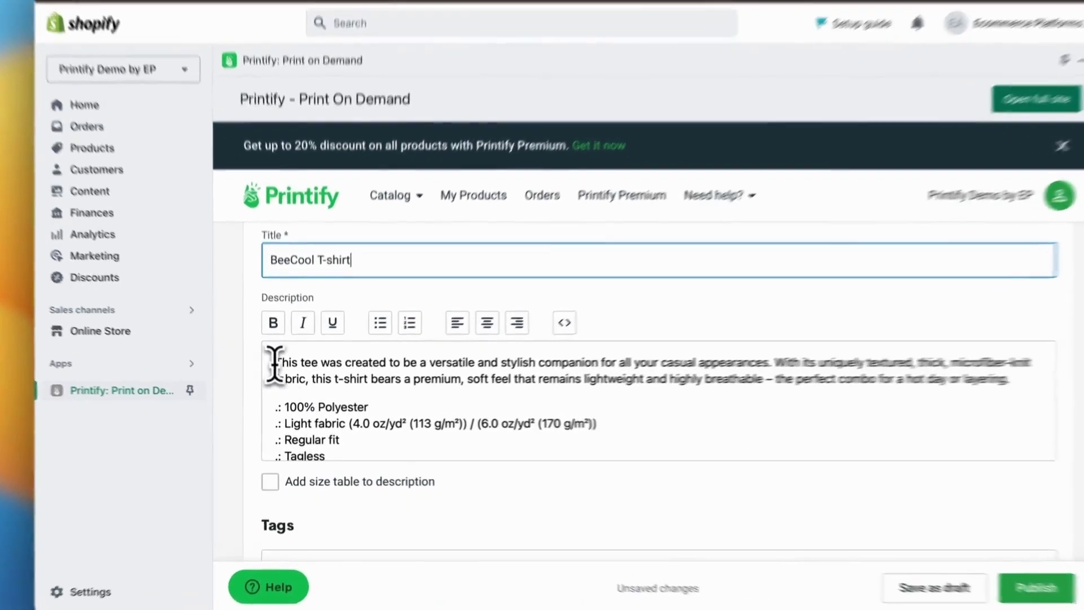
drag(279, 373, 904, 389)
text(Slip into your BeeCool gear and let the witty remarks flow! Our BeeCool tee are soft and comfortable to wear, perfect for casual Fridays or making a quick exit from class. This tee was created to be a versatile and stylish companion for all your casual appearances. With its uniquely textured, thick, microfiber-knit fabric, this t-shirt bears a premium, soft feel that remains lightweight and highly breathable – the perfect combo for a hot day or layering.)
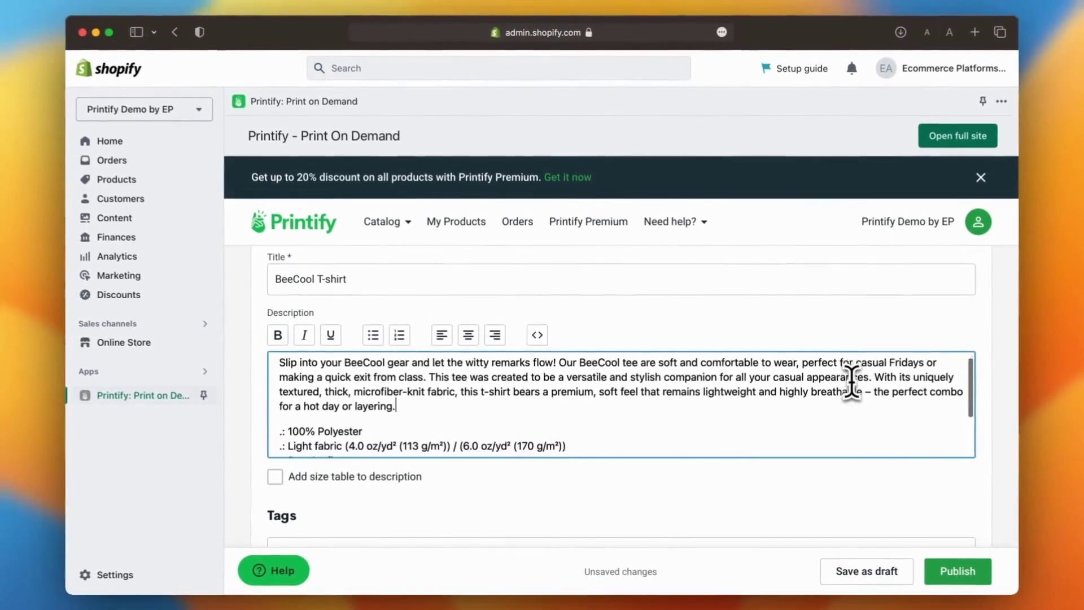
scroll(853, 393, down, 8)
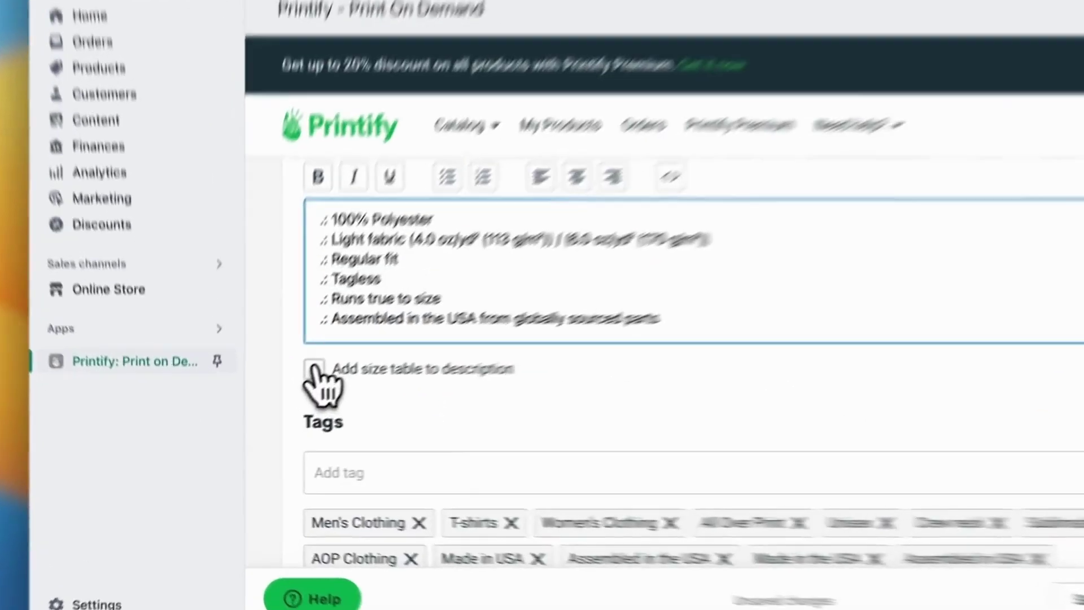
click(275, 402)
scroll(462, 338, up, 4)
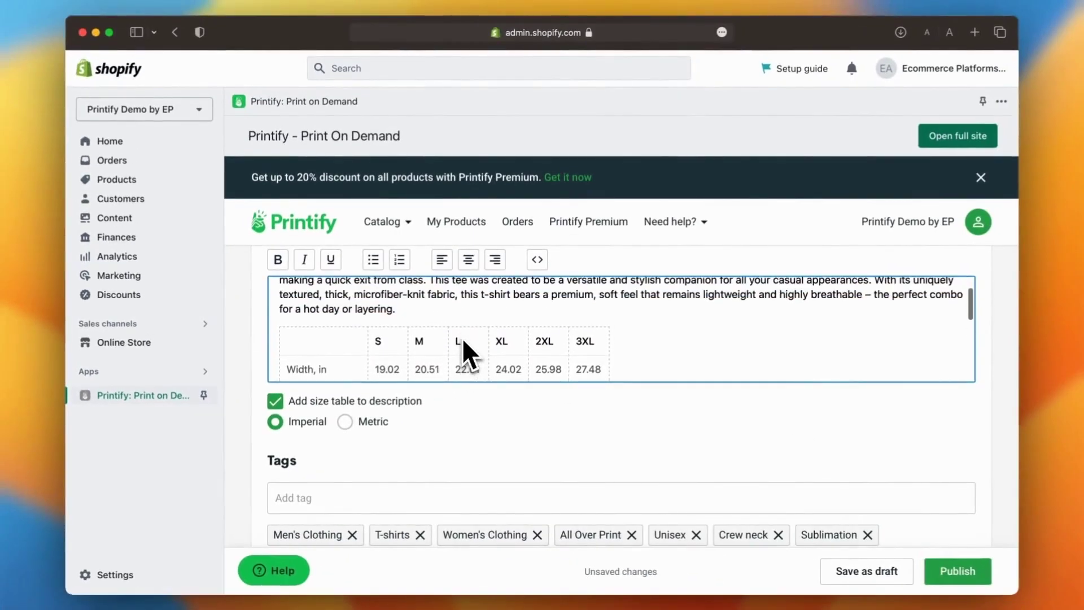
scroll(462, 338, down, 10)
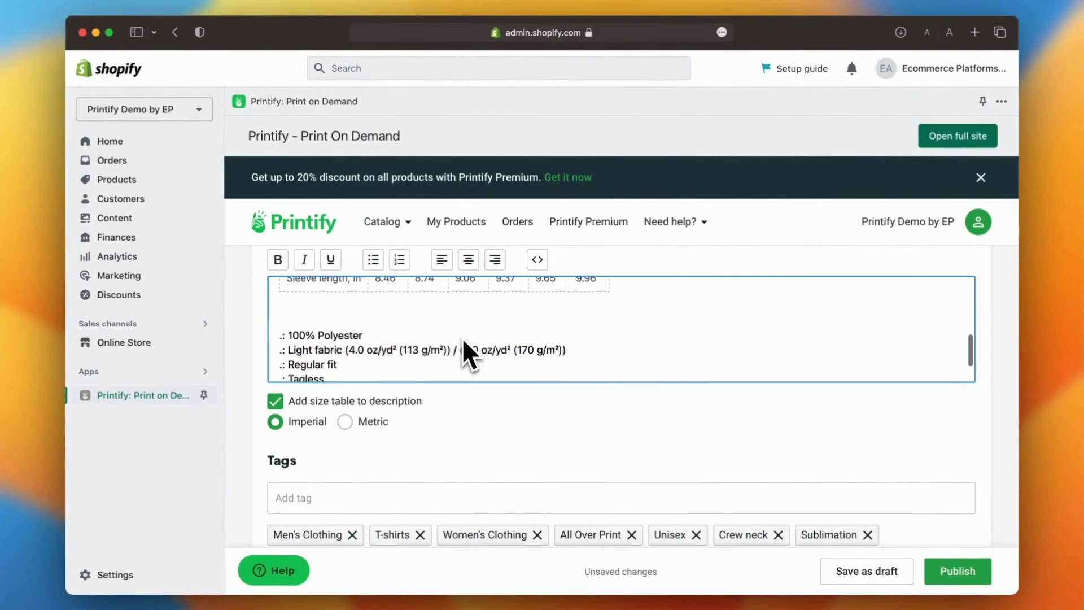
scroll(467, 448, down, 5)
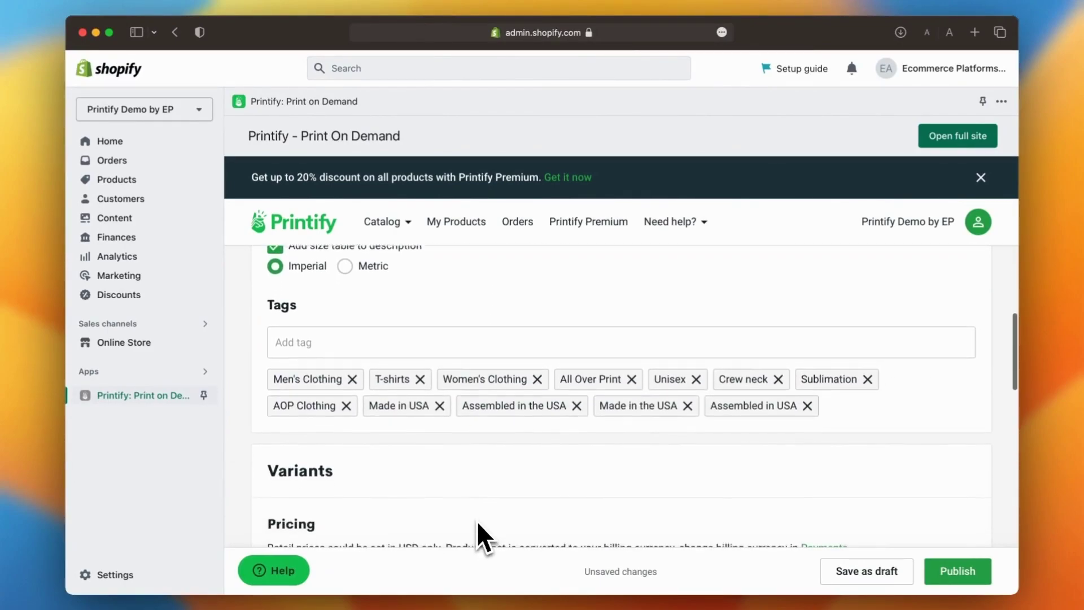
click(347, 329)
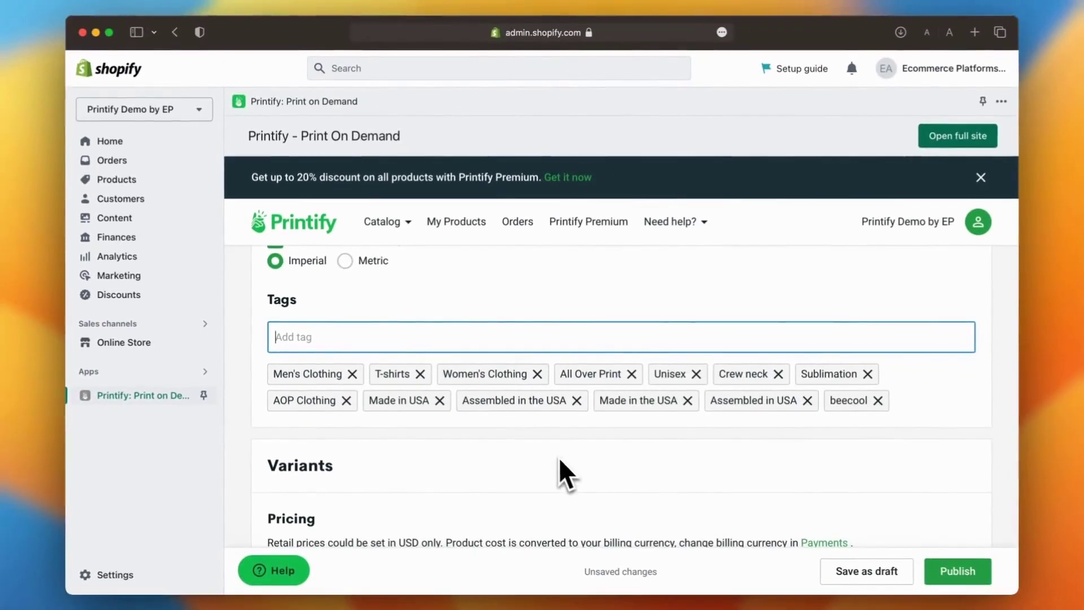
scroll(740, 517, down, 4)
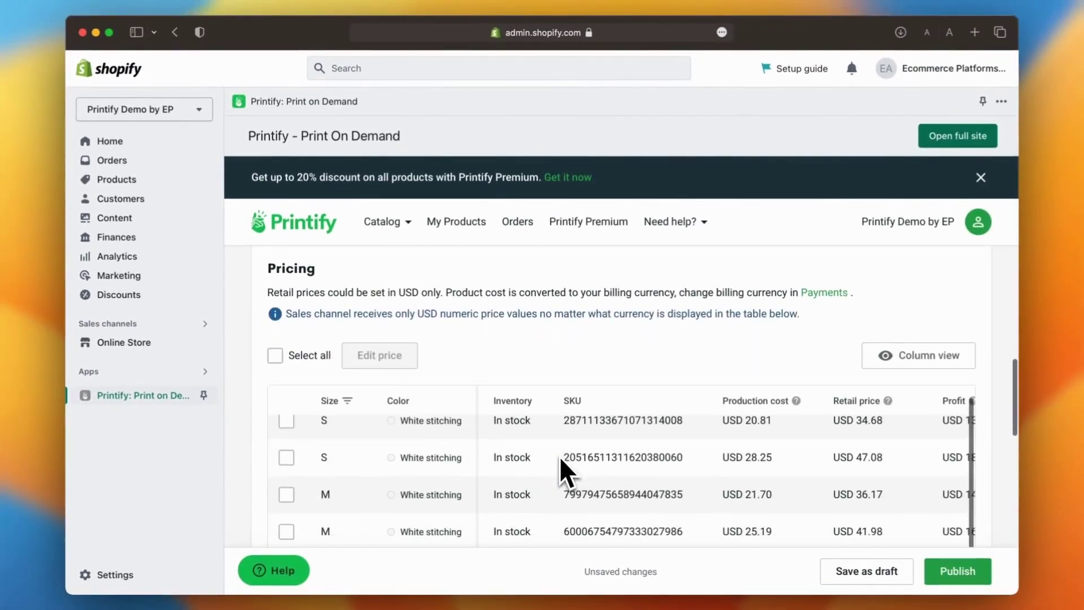
Give all 12 variants a 35% profit margin.
scroll(560, 457, down, 10)
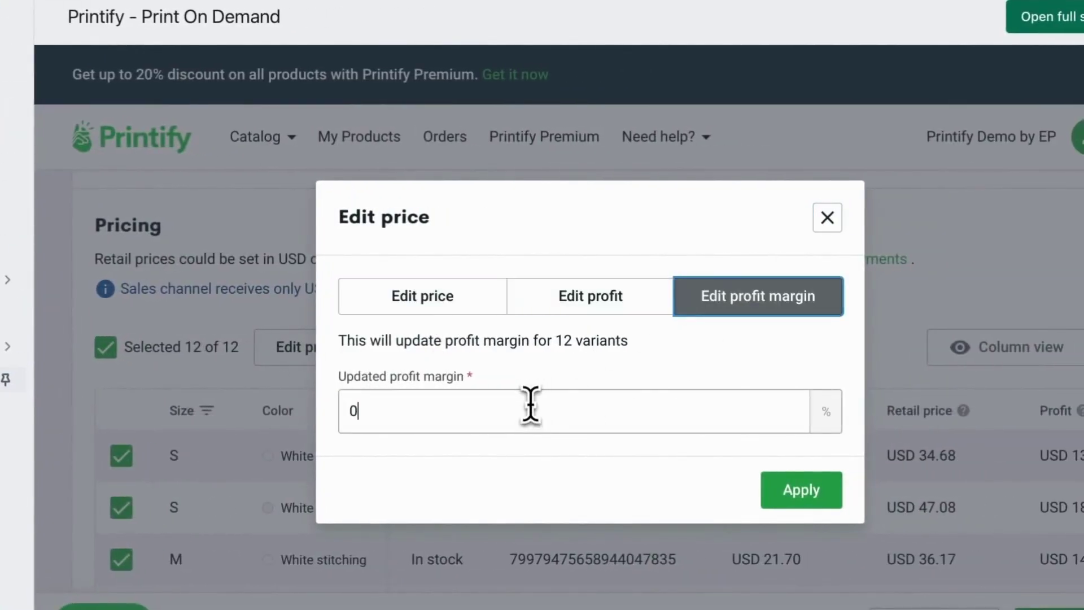
text(35)
click(802, 490)
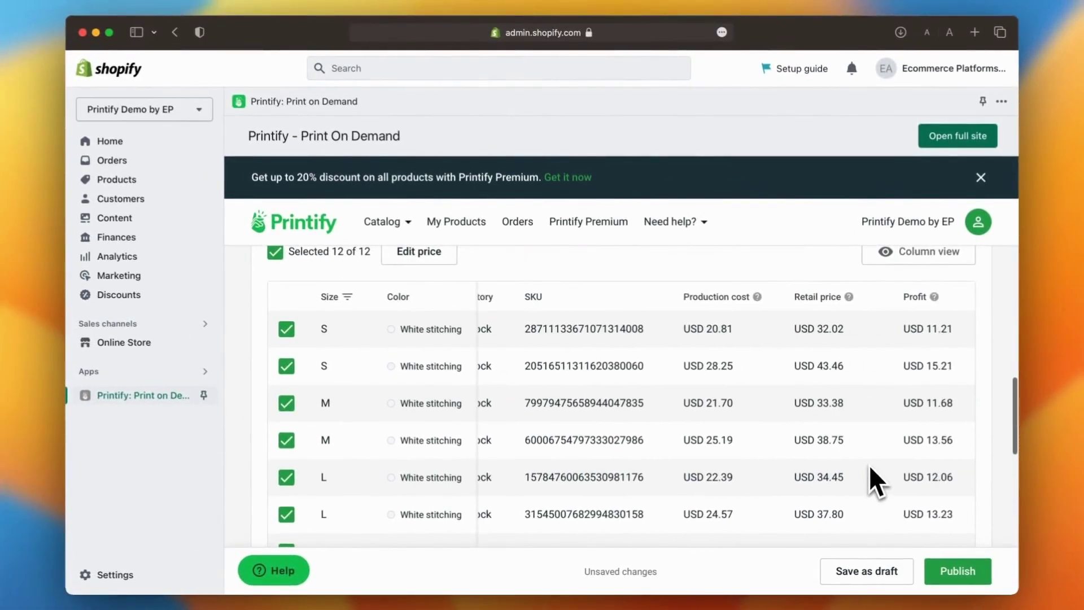
Assign the product the T-shirts Shopify category.
scroll(870, 422, right, 5)
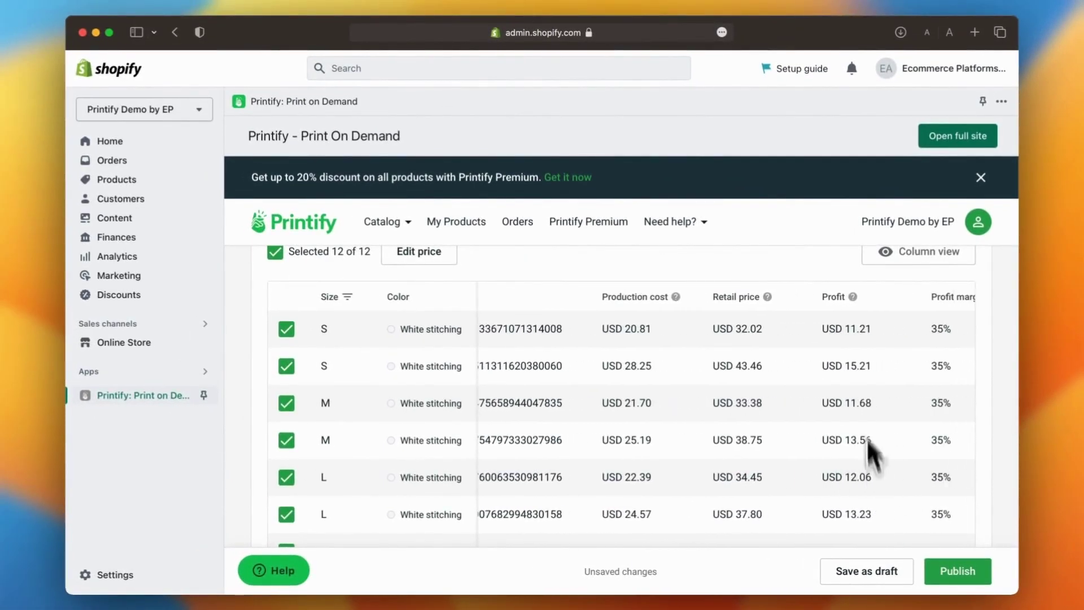
scroll(943, 322, right, 2)
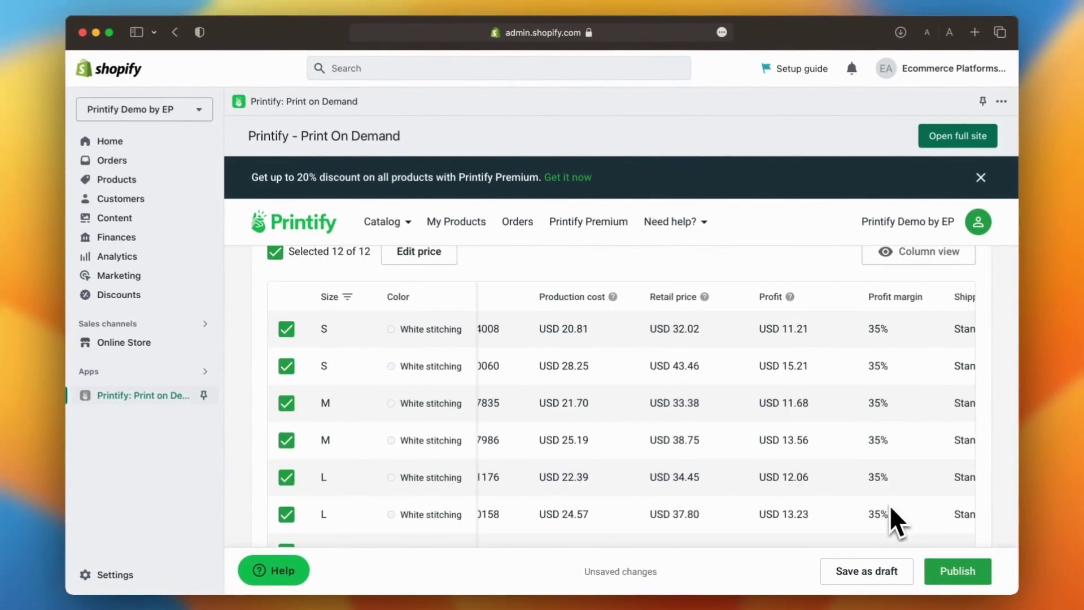
scroll(791, 480, down, 5)
scroll(786, 480, down, 8)
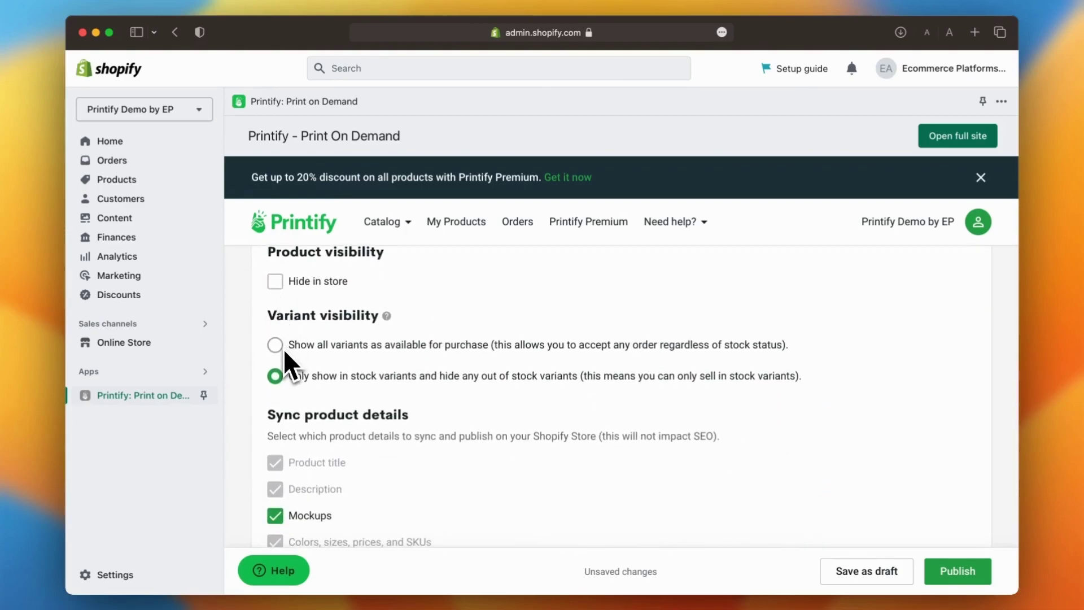
scroll(283, 379, down, 3)
scroll(283, 378, down, 3)
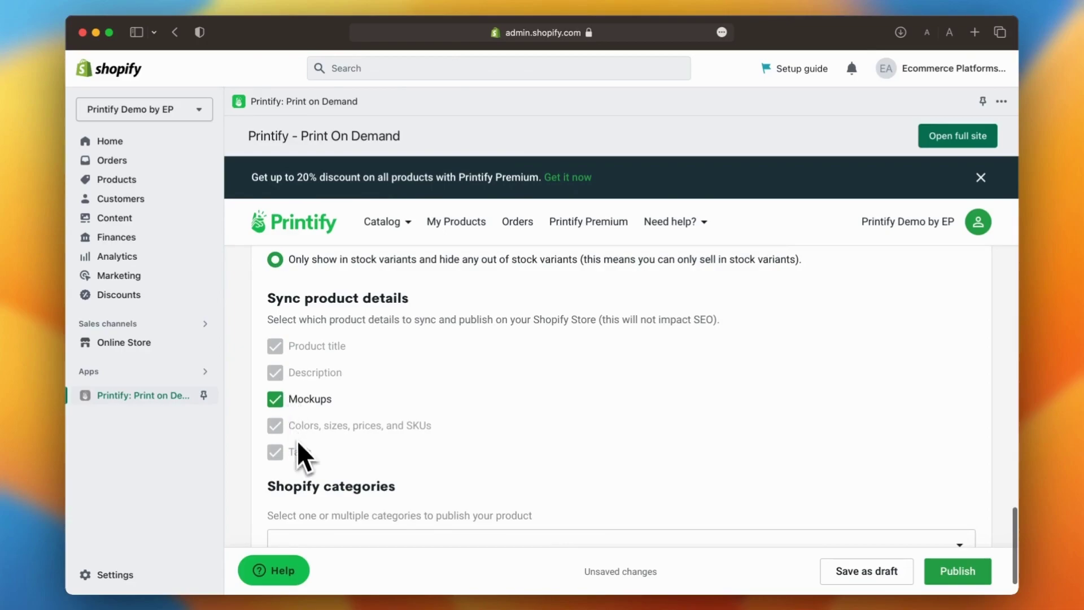
click(336, 488)
click(291, 513)
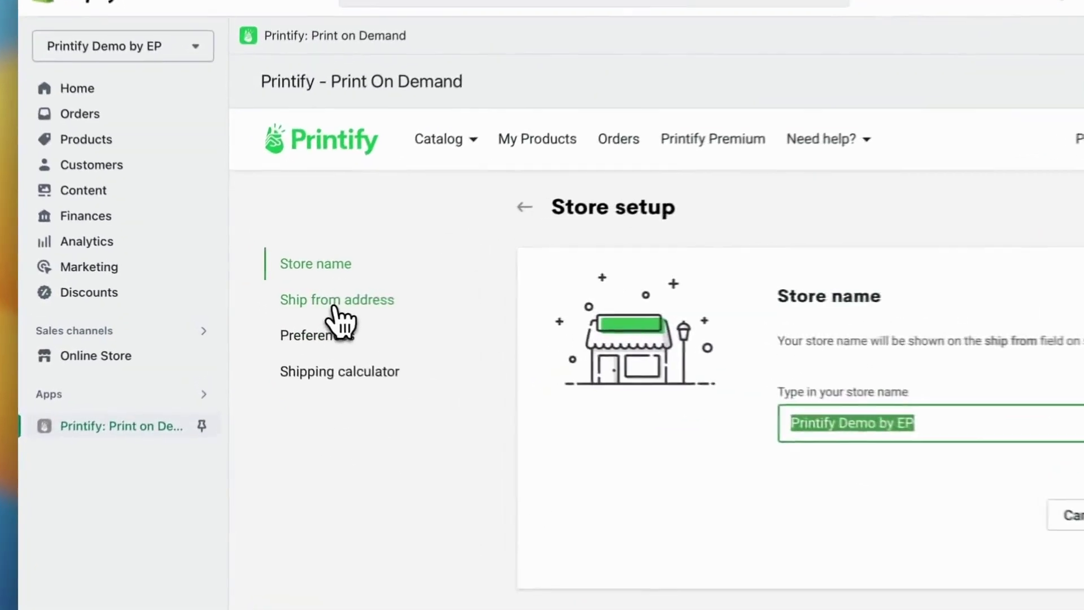
Show the Ship from address settings, keeping the Printify default US return address.
click(305, 300)
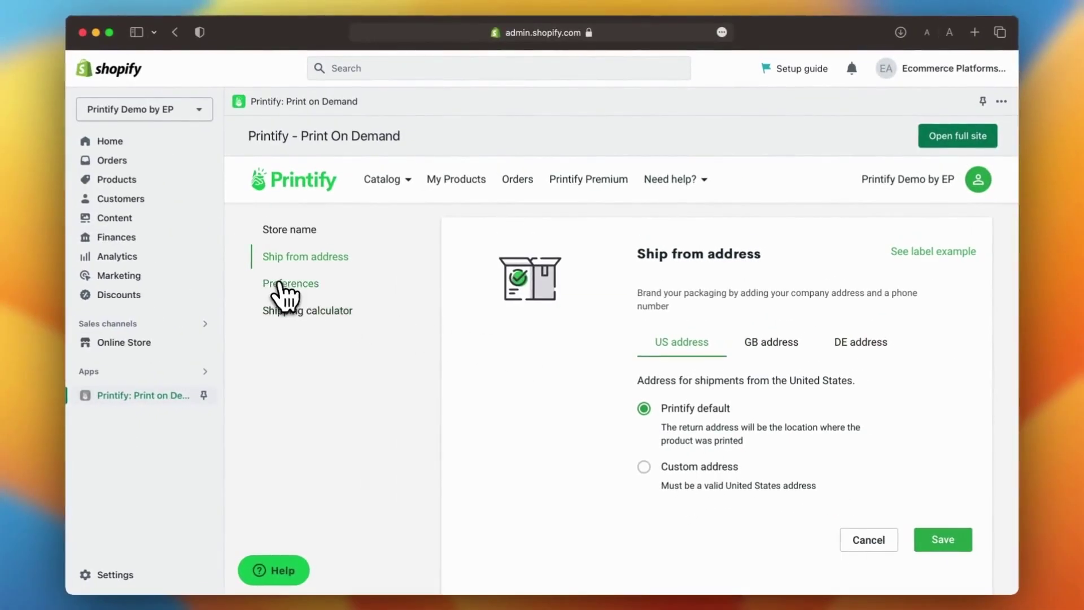
In Preferences, set delayed orders to go to production automatically.
click(15, 175)
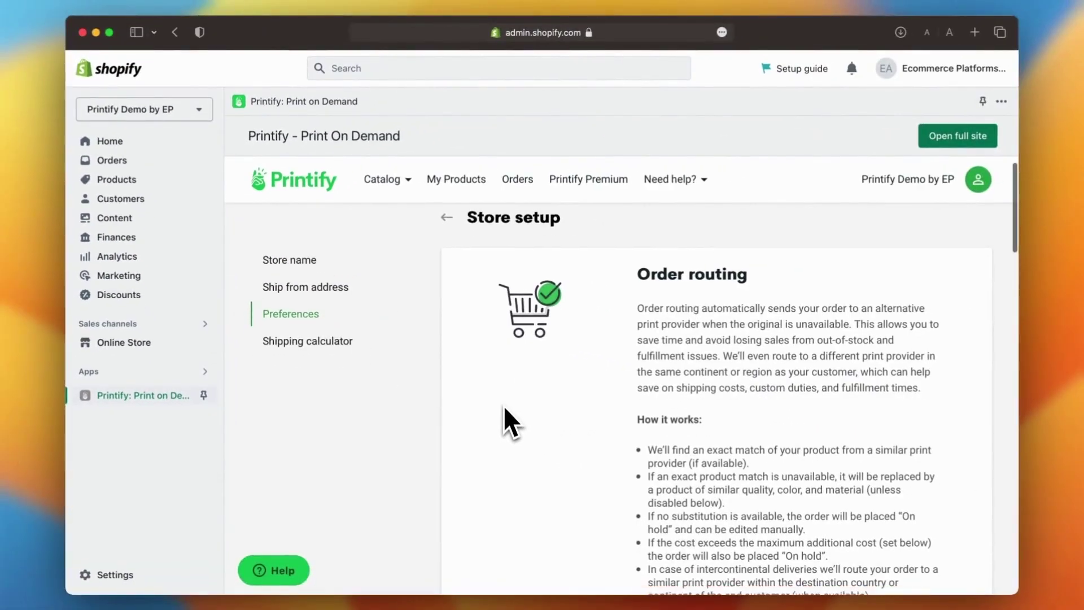
scroll(617, 480, down, 5)
scroll(505, 408, down, 2)
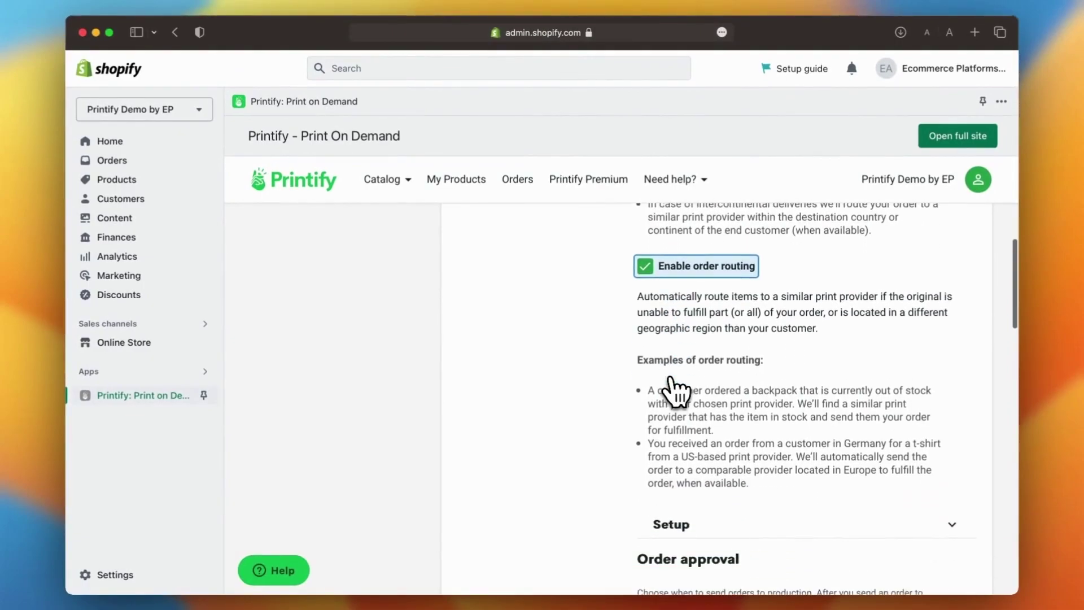
scroll(670, 377, down, 3)
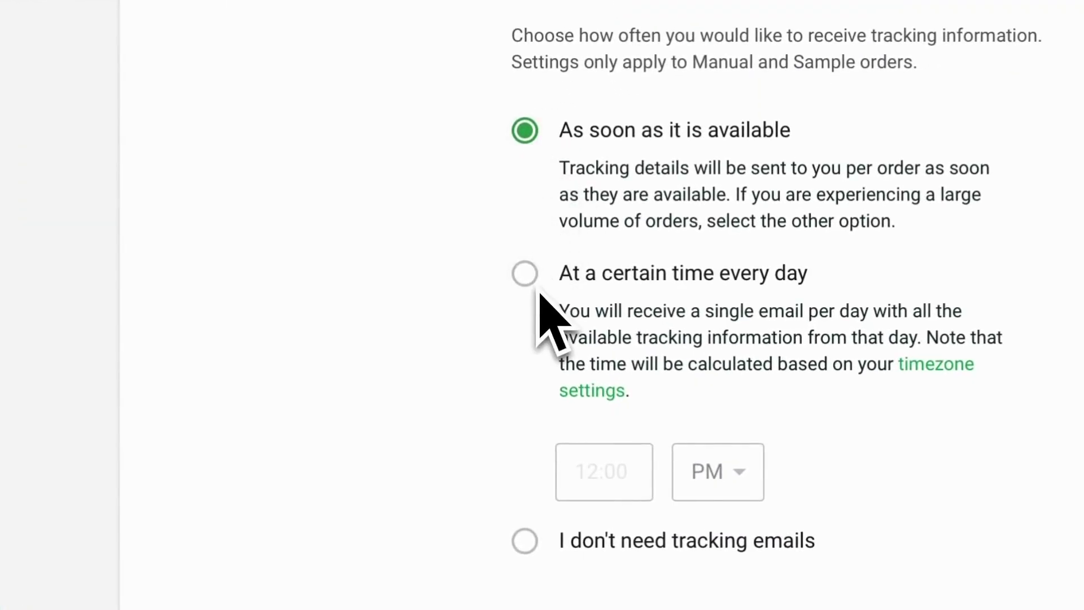
scroll(593, 449, down, 2)
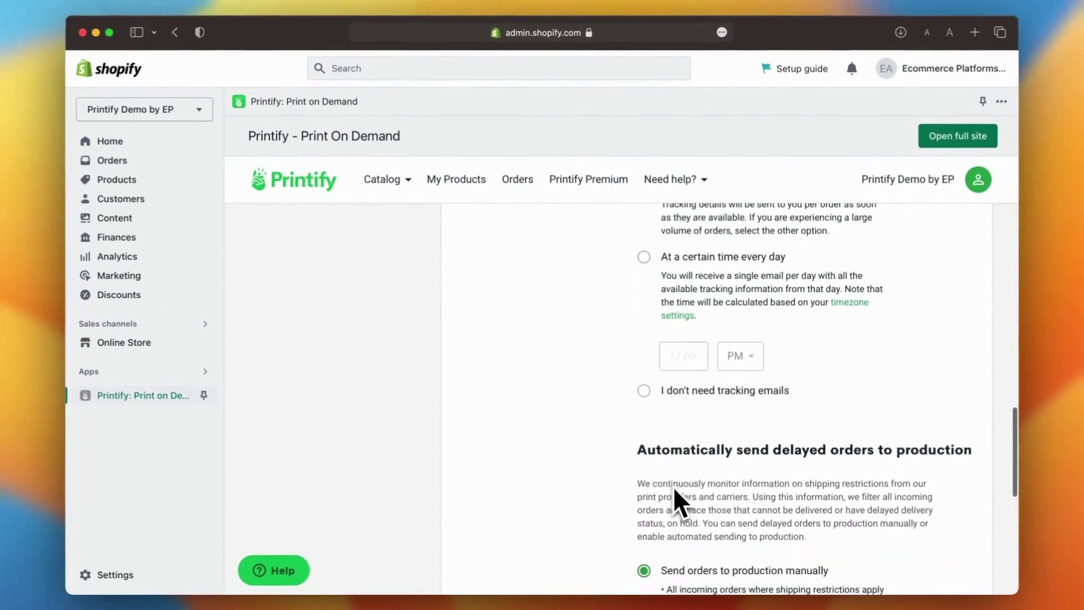
scroll(673, 486, down, 3)
scroll(674, 487, down, 2)
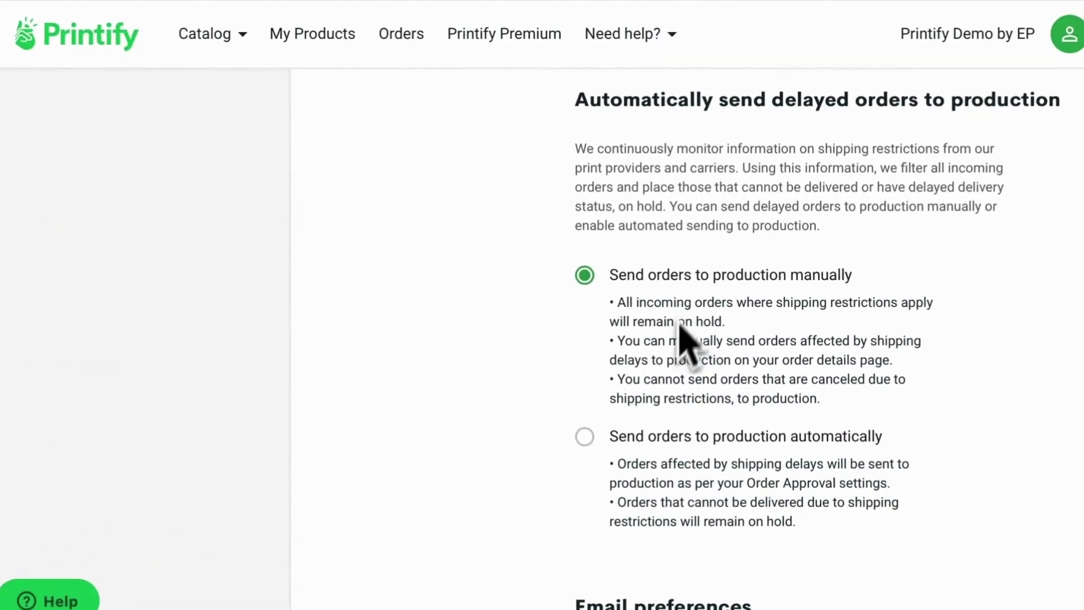
click(633, 442)
Save the store preferences and bring up the Shipping calculator settings.
scroll(641, 455, down, 5)
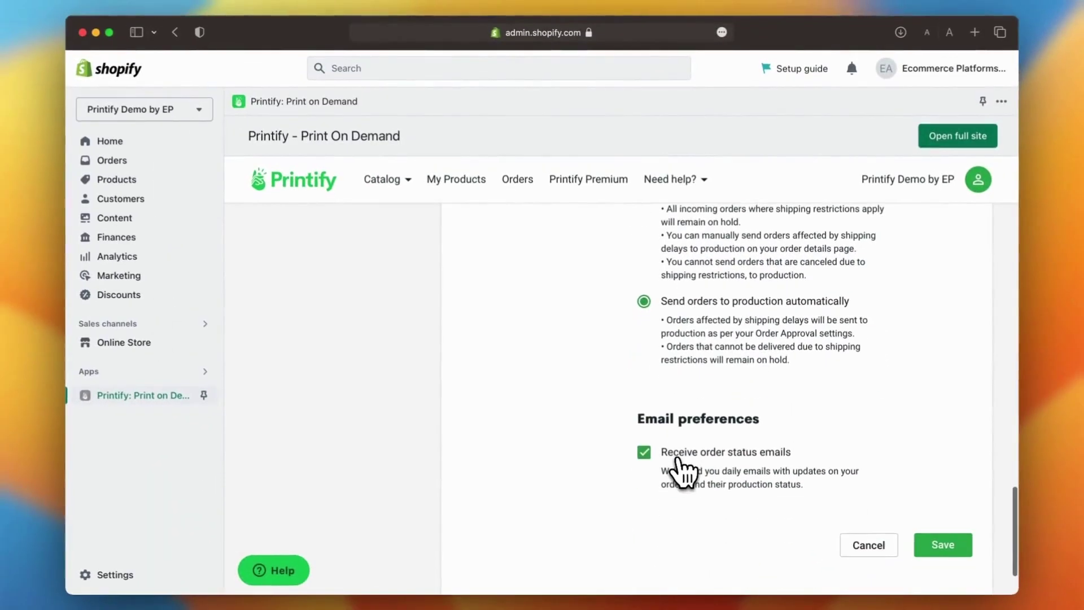
scroll(681, 441, down, 1)
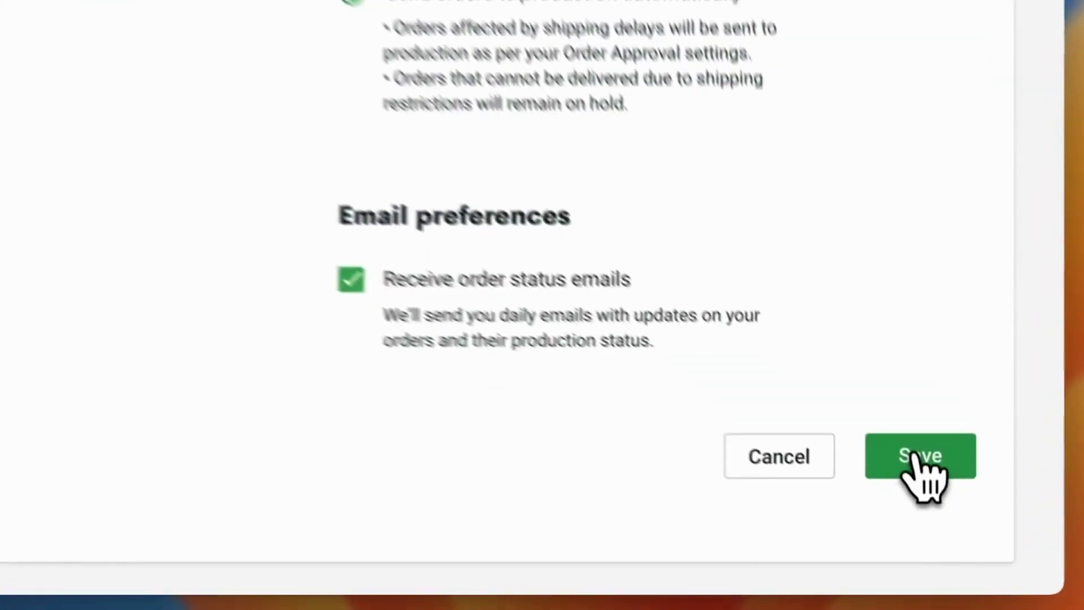
click(944, 521)
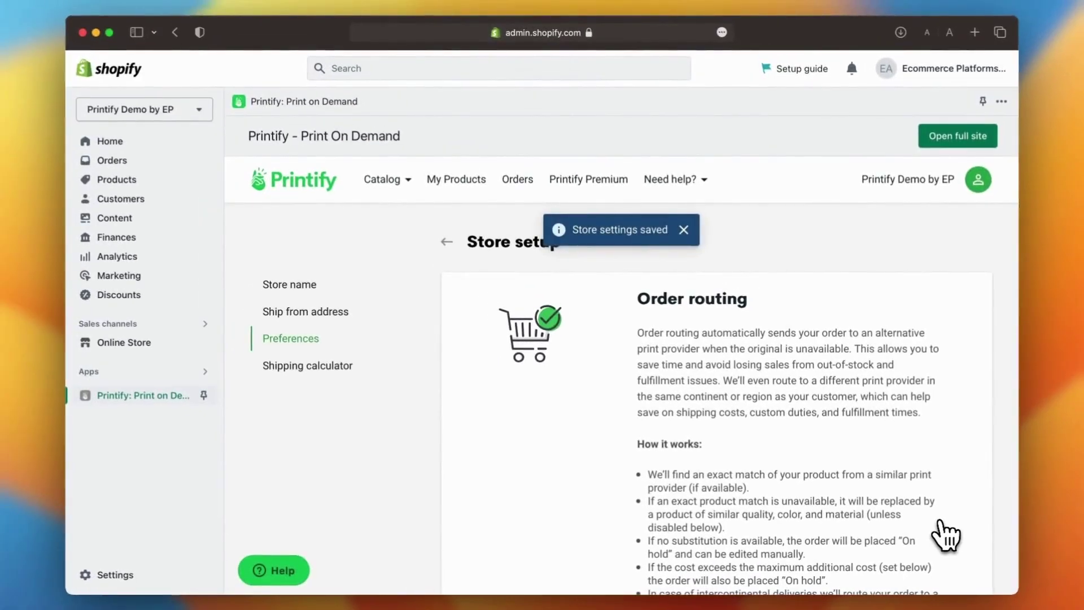
click(327, 374)
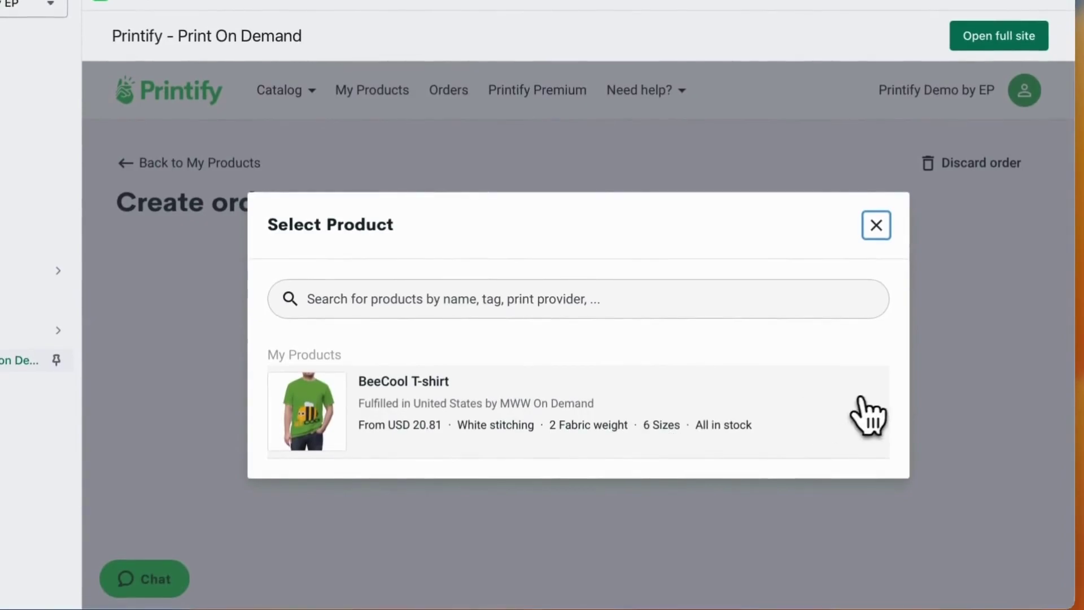
Add one BeeCool T-shirt in 4 oz. fabric, size M, to the order and continue to shipping.
click(793, 503)
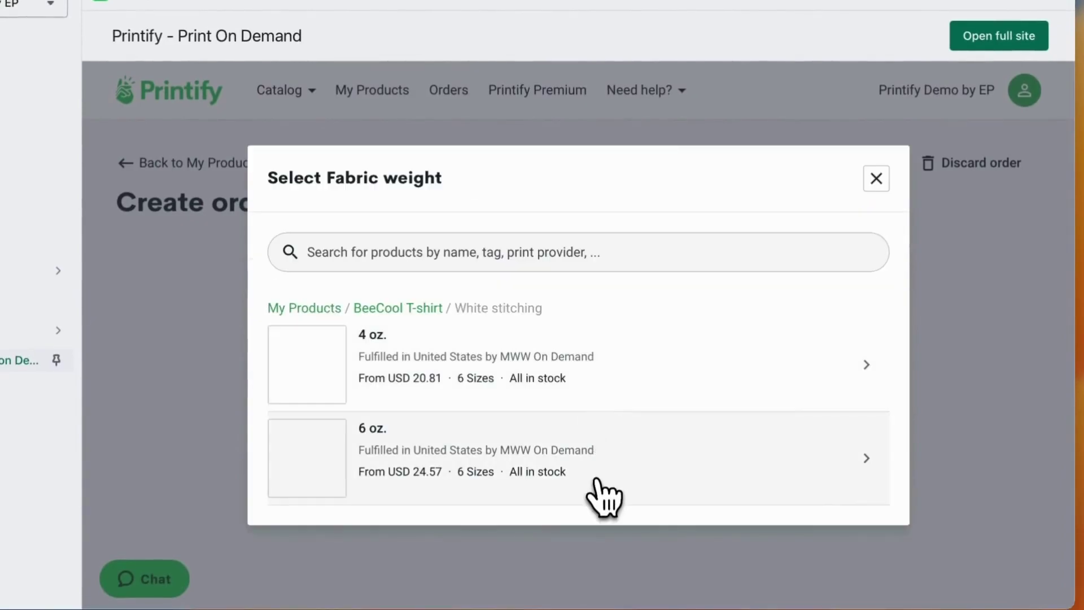
click(653, 387)
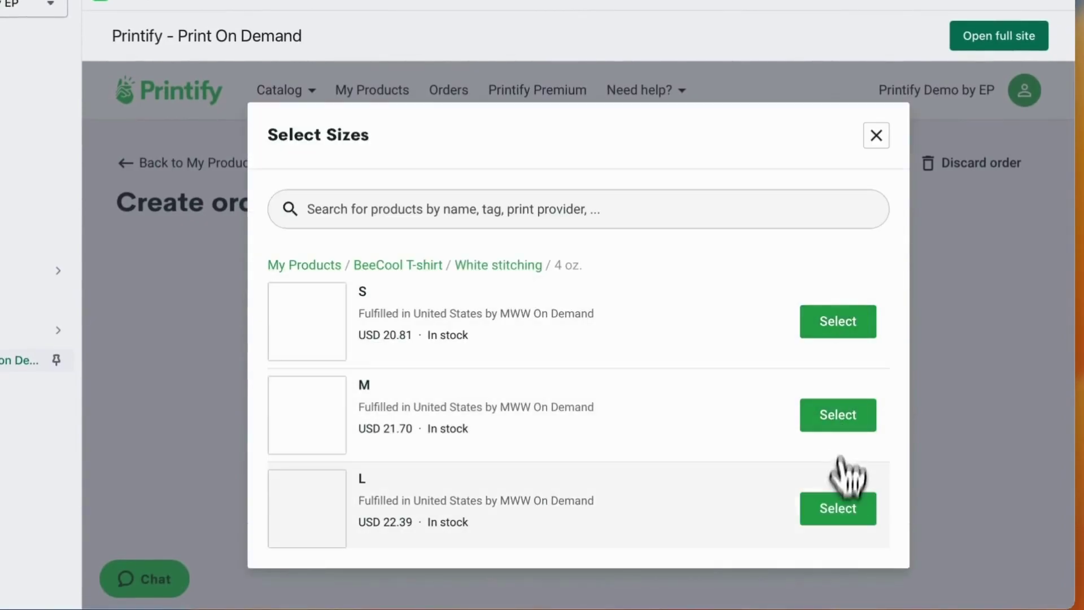
click(844, 418)
scroll(726, 398, down, 5)
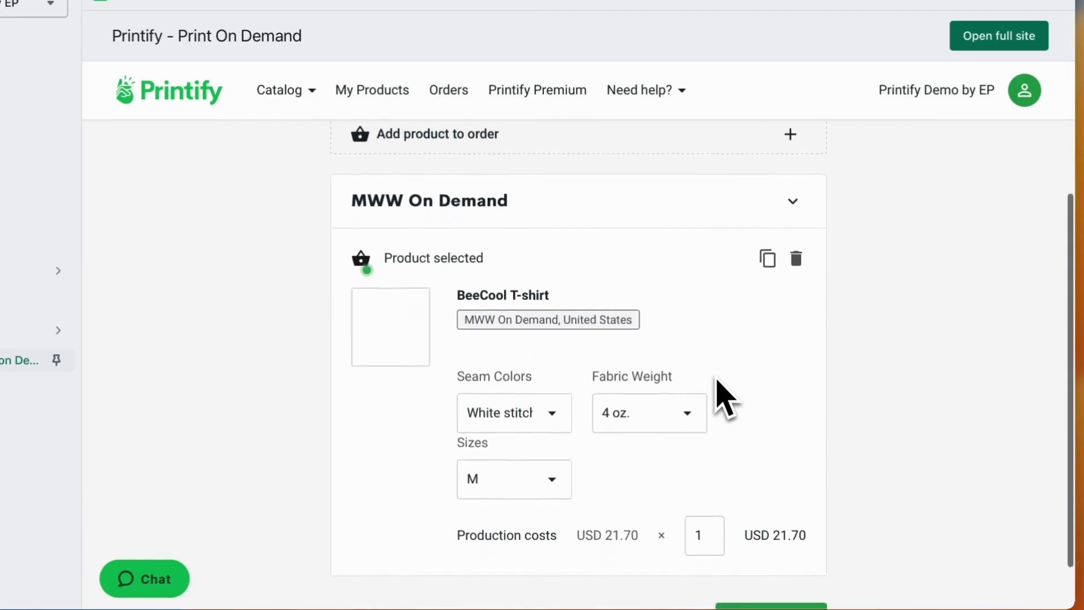
click(788, 561)
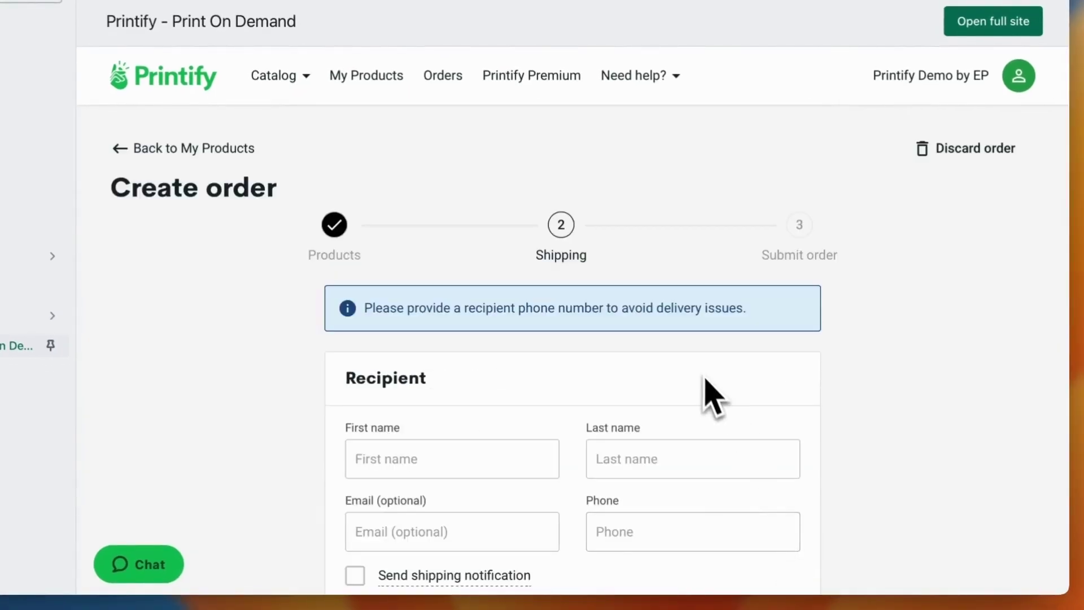
scroll(706, 381, down, 6)
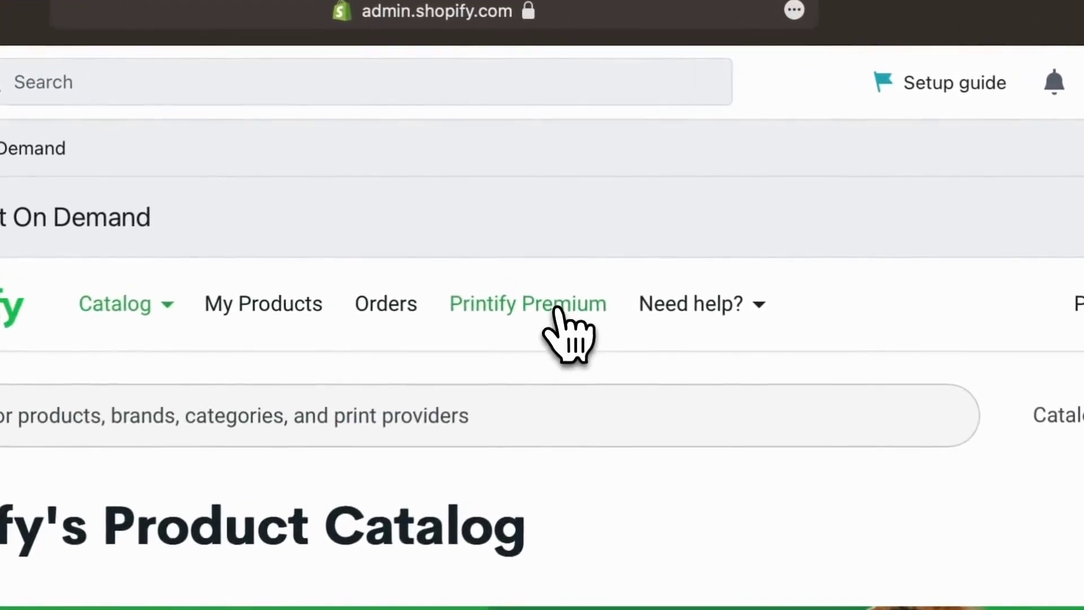
View the Printify Premium subscription plans.
click(602, 181)
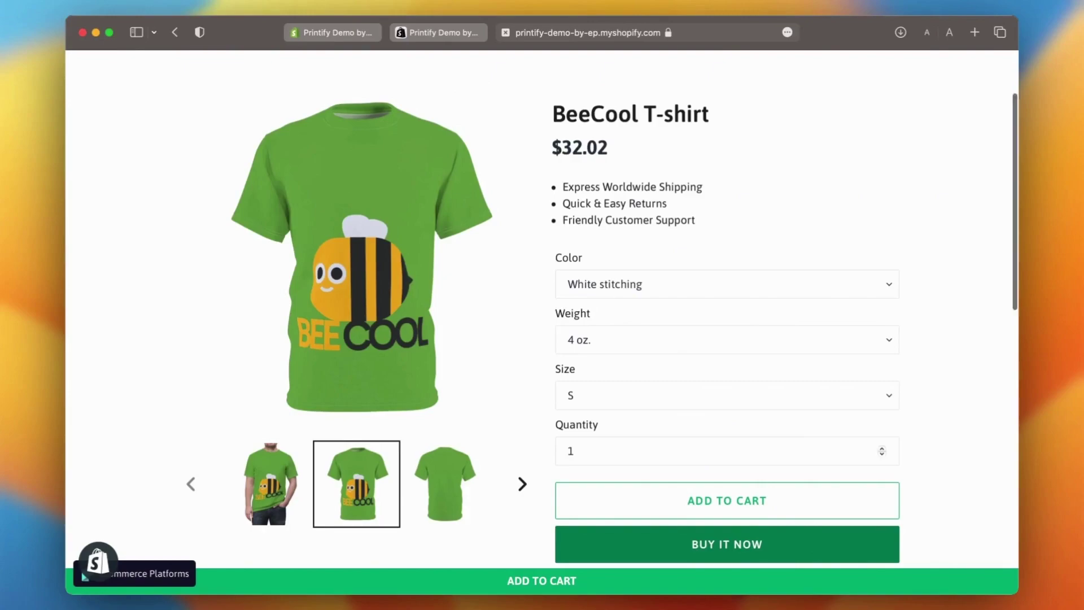
scroll(542, 316, down, 5)
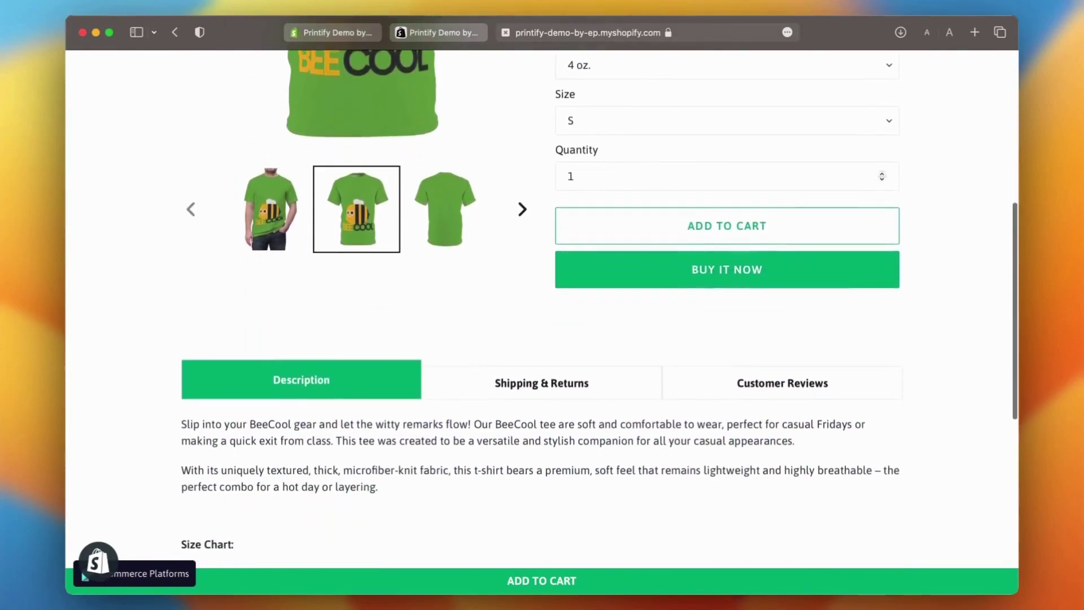
scroll(542, 316, down, 2)
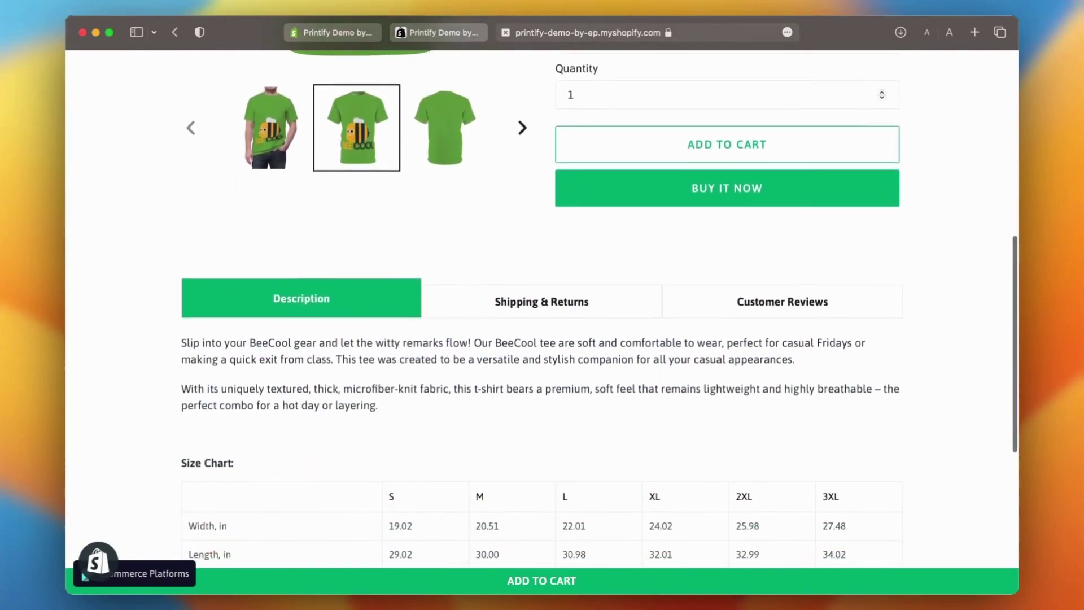
scroll(542, 316, down, 2)
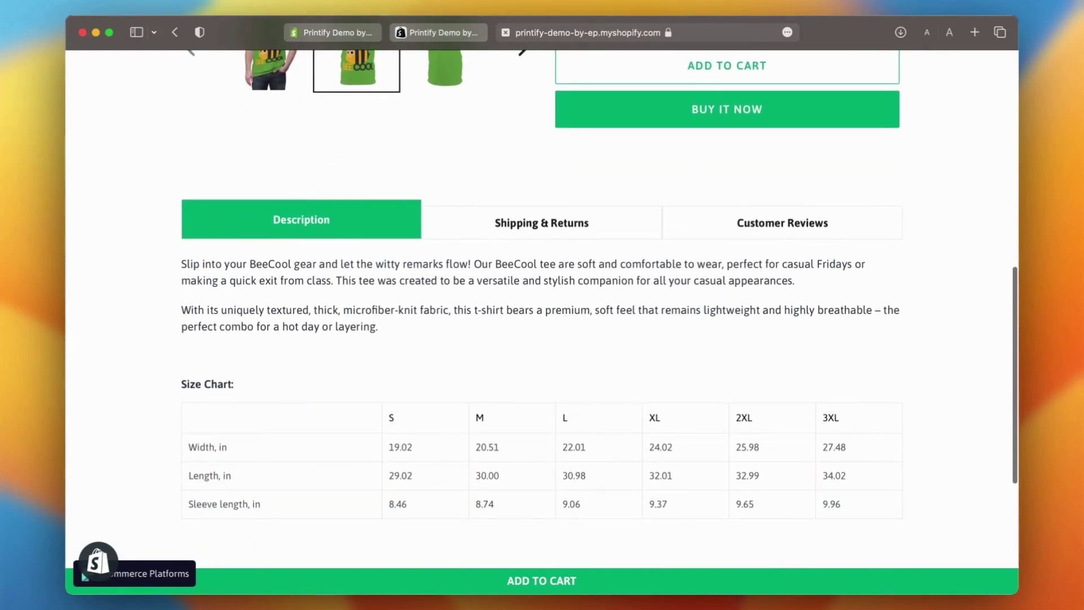